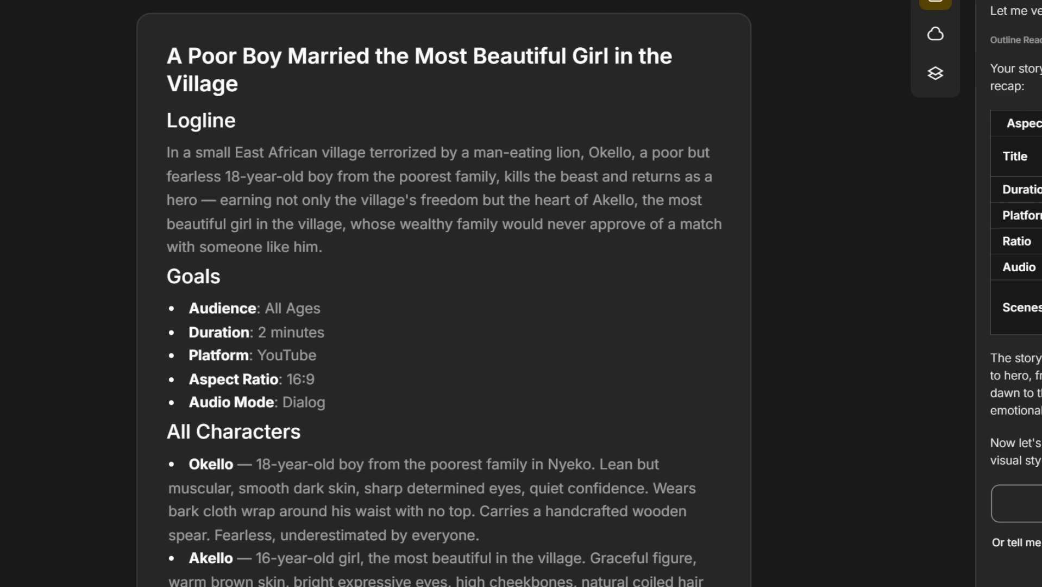
# Examine the generated story outline's logline, goals, characters and objects
pyautogui.scroll(-1, 444, 293)
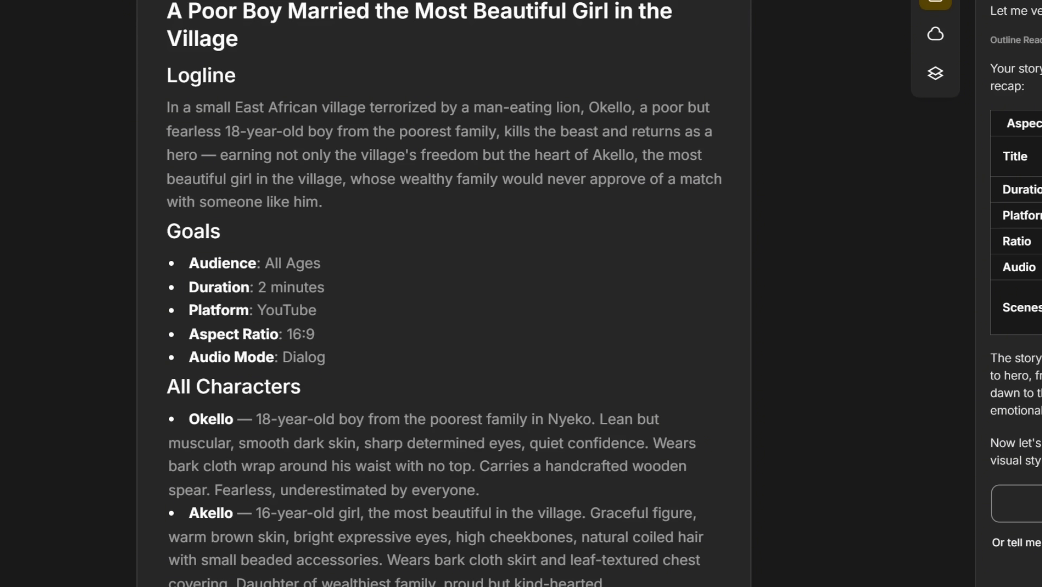
pyautogui.scroll(-3, 444, 294)
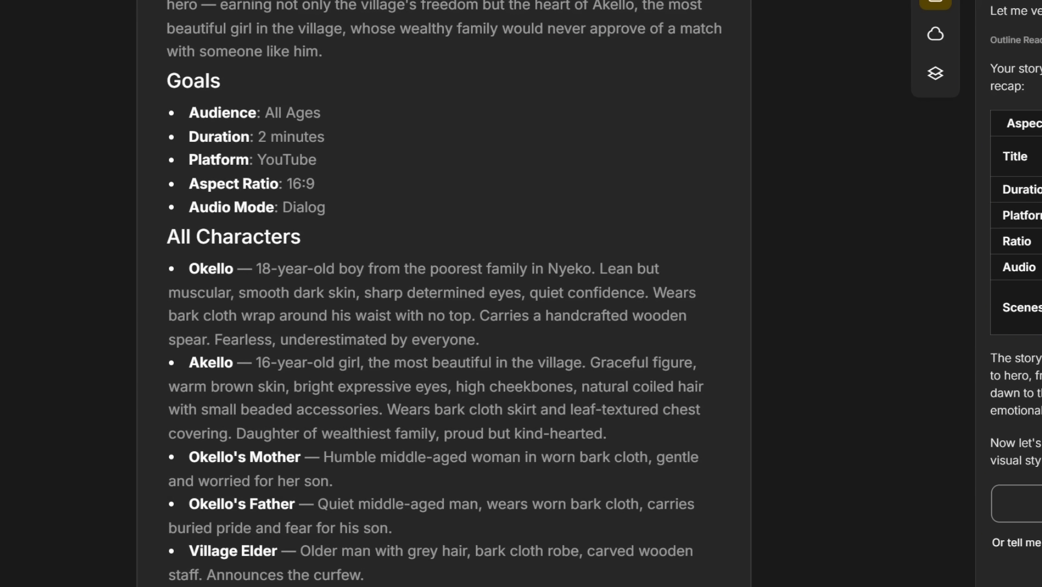
pyautogui.scroll(-2, 173, 225)
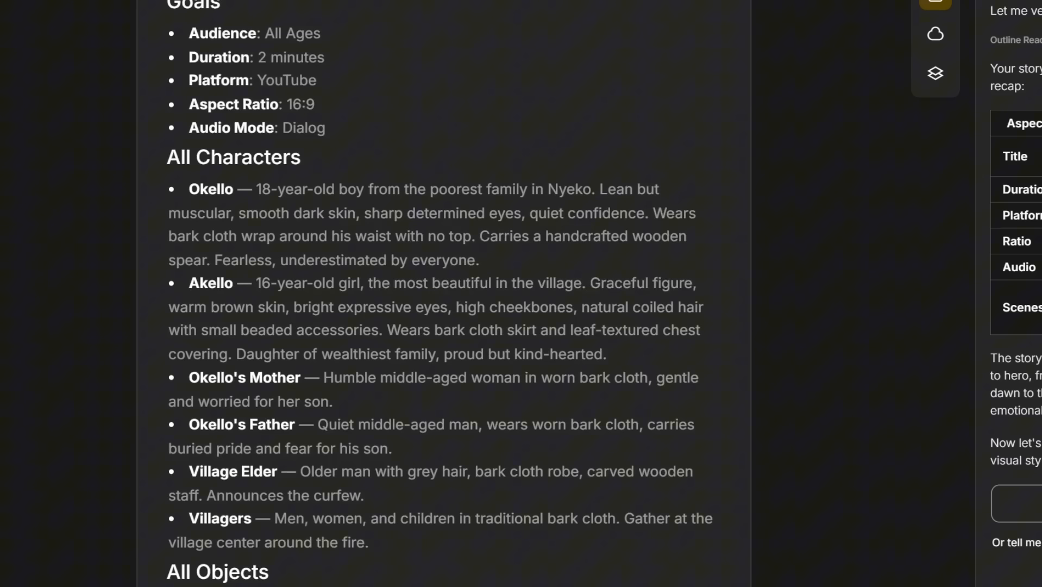
pyautogui.scroll(-3, 444, 294)
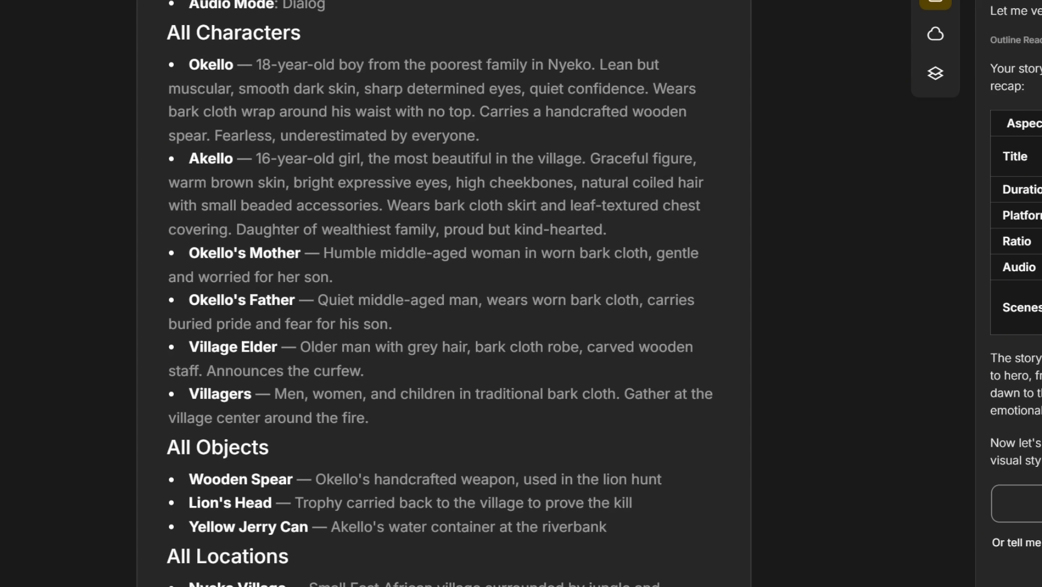
pyautogui.scroll(-2, 444, 293)
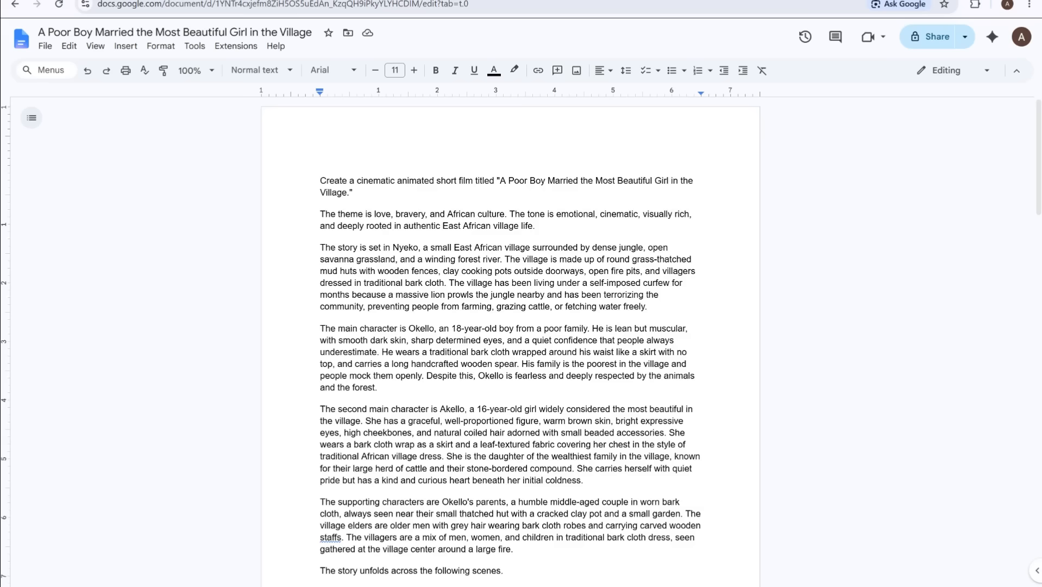
# Copy the entire film script from the Google Docs document and paste it into Anijam's prompt box
pyautogui.hotkey('ctrl', 'a')
pyautogui.scroll(-15, 511, 326)
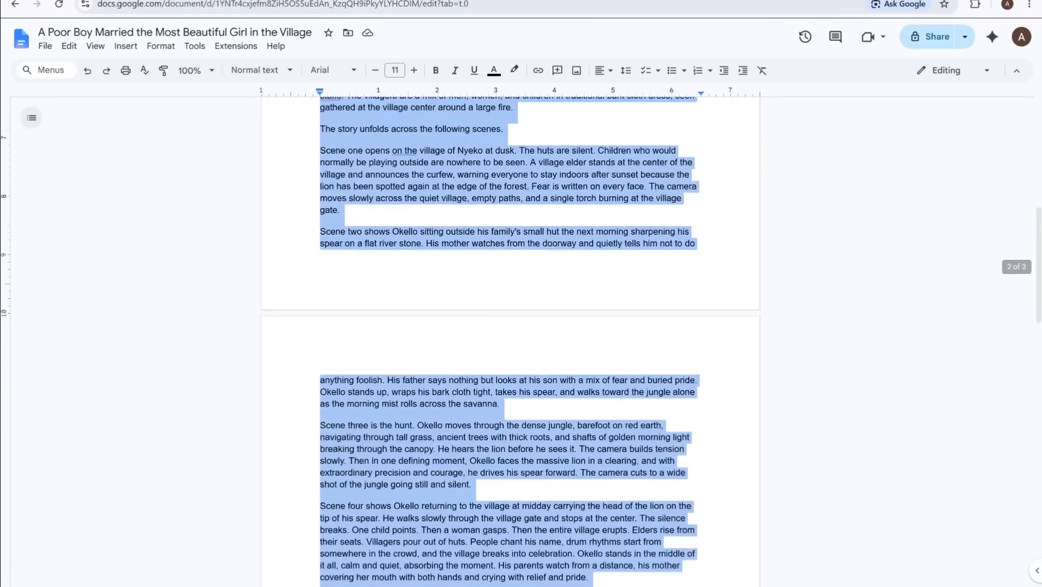
pyautogui.scroll(-10, 510, 326)
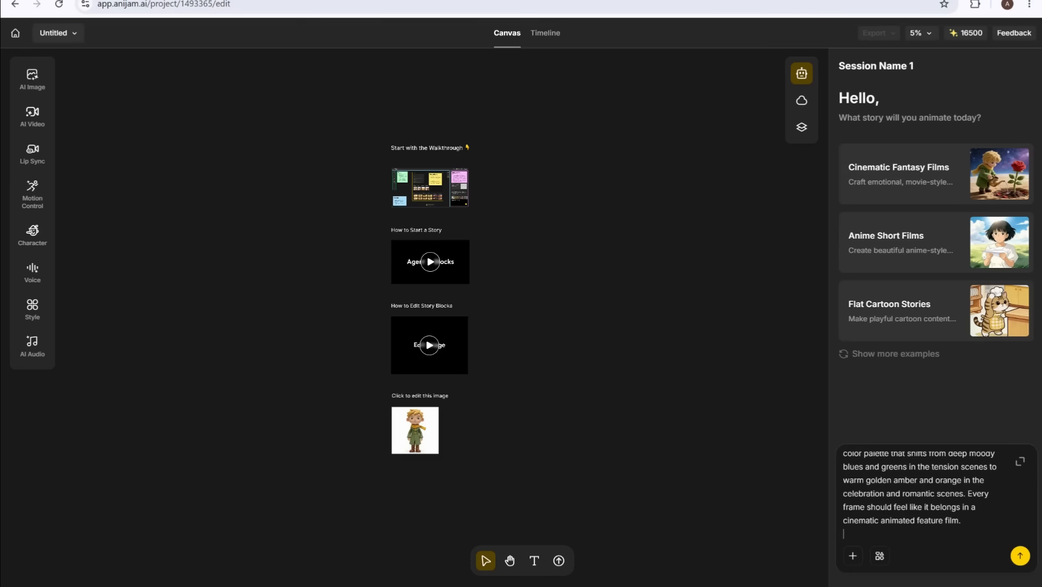
pyautogui.scroll(5, 923, 491)
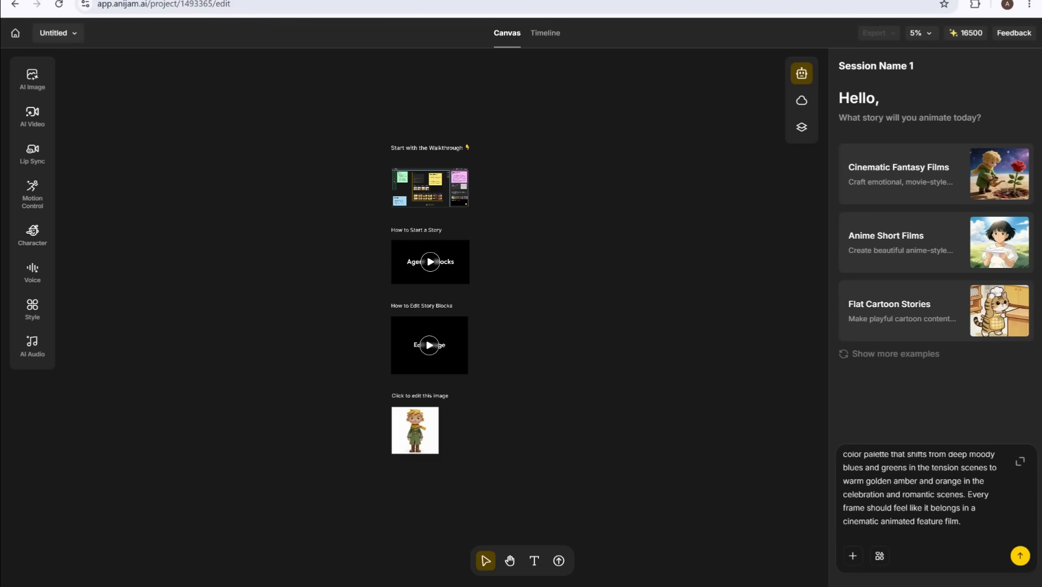
# Check the full pasted prompt back to its beginning in the enlarged editor and submit it
pyautogui.click(1021, 460)
pyautogui.scroll(4, 1021, 396)
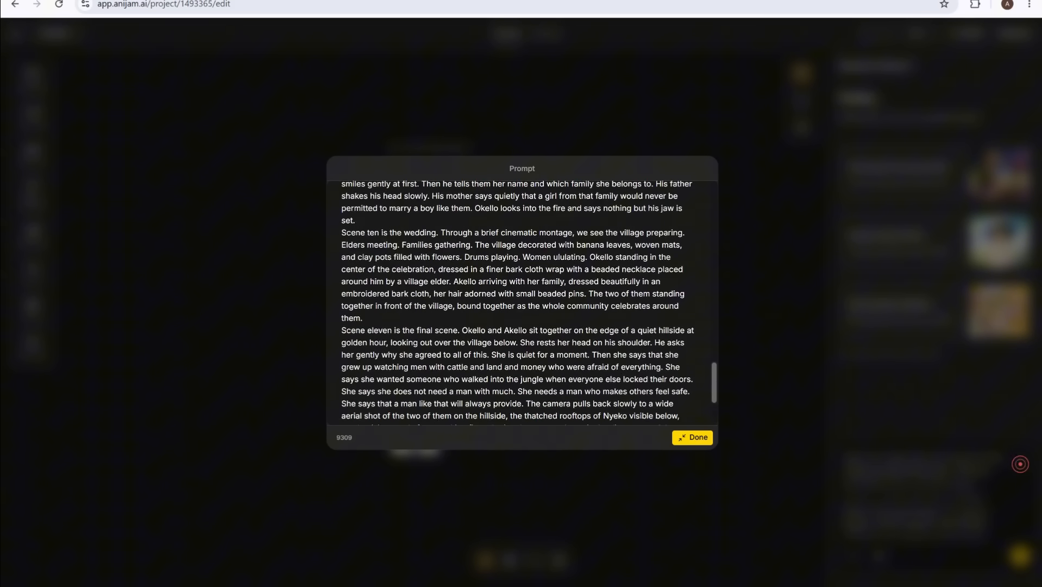
pyautogui.scroll(10, 522, 303)
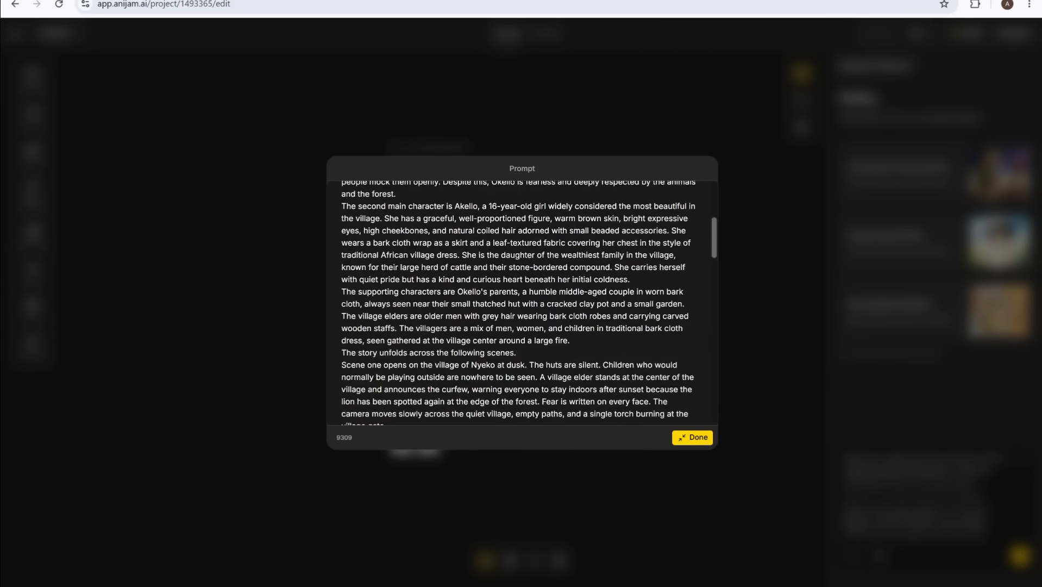
pyautogui.scroll(2, 522, 303)
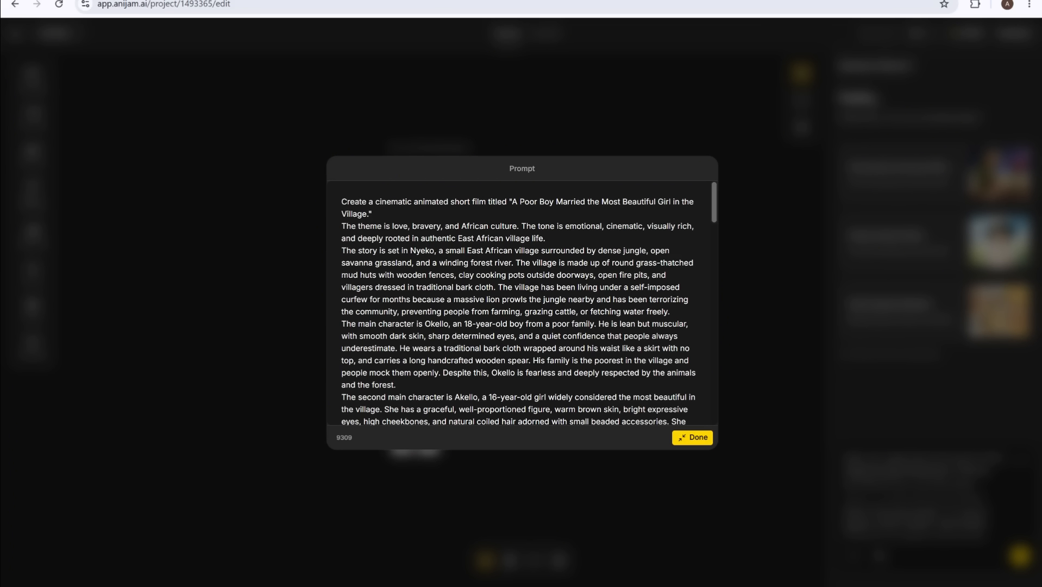
pyautogui.click(694, 437)
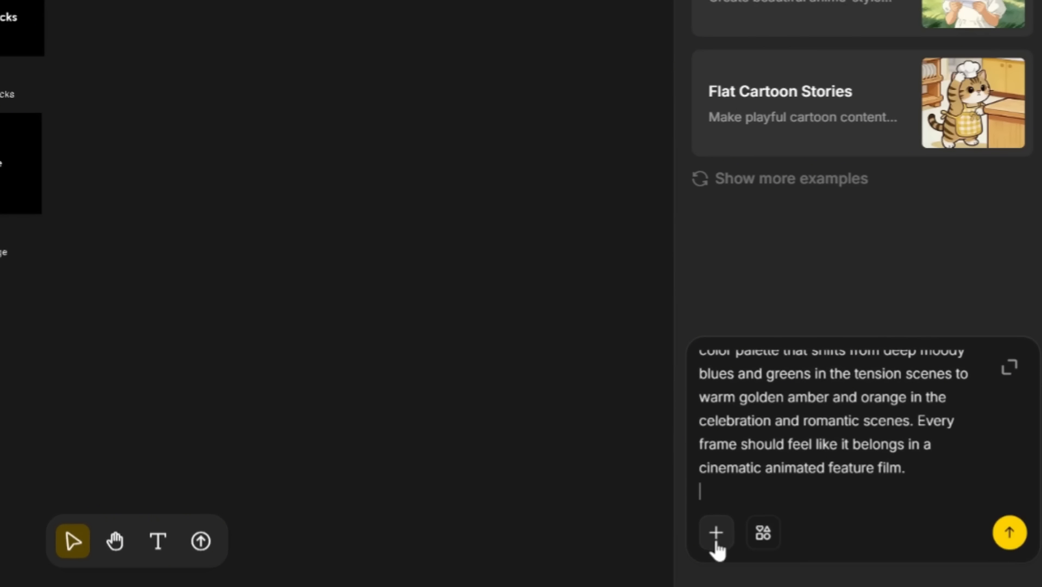
pyautogui.click(1010, 535)
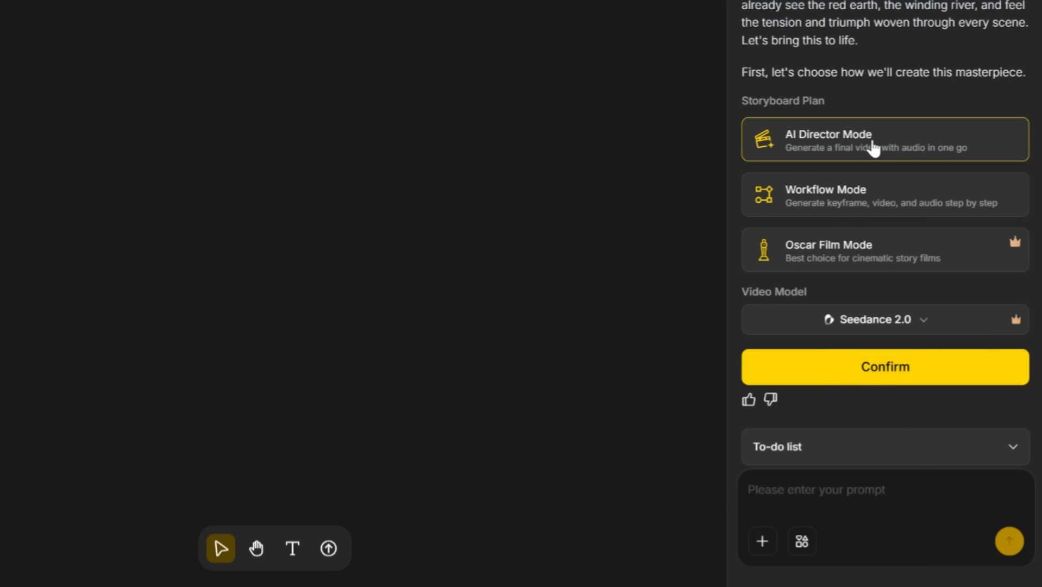
# Choose AI Director Mode as the storyboard plan with Kling O3 as the video model, and confirm
pyautogui.click(904, 137)
pyautogui.click(904, 134)
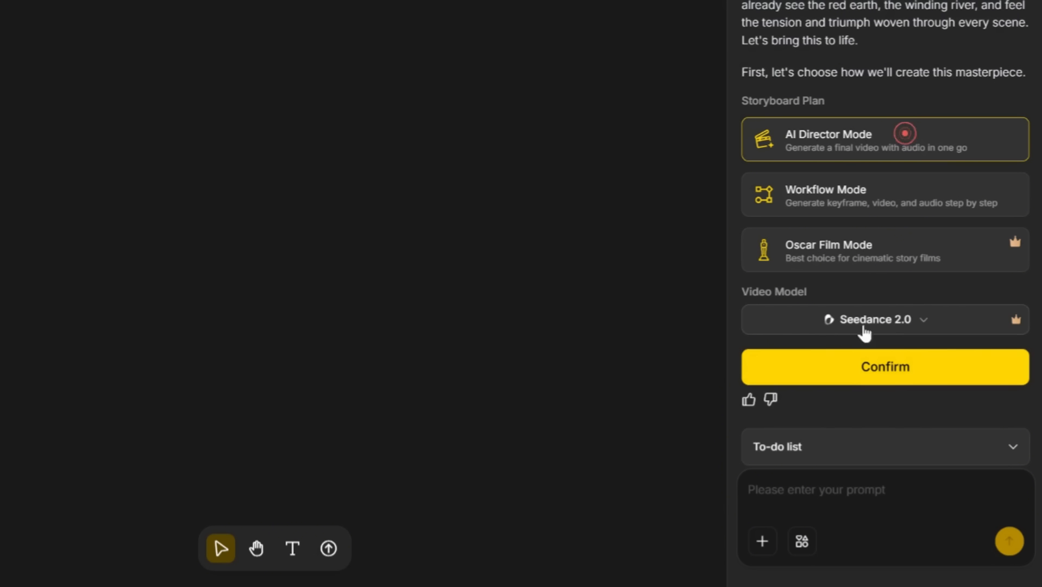
pyautogui.click(926, 326)
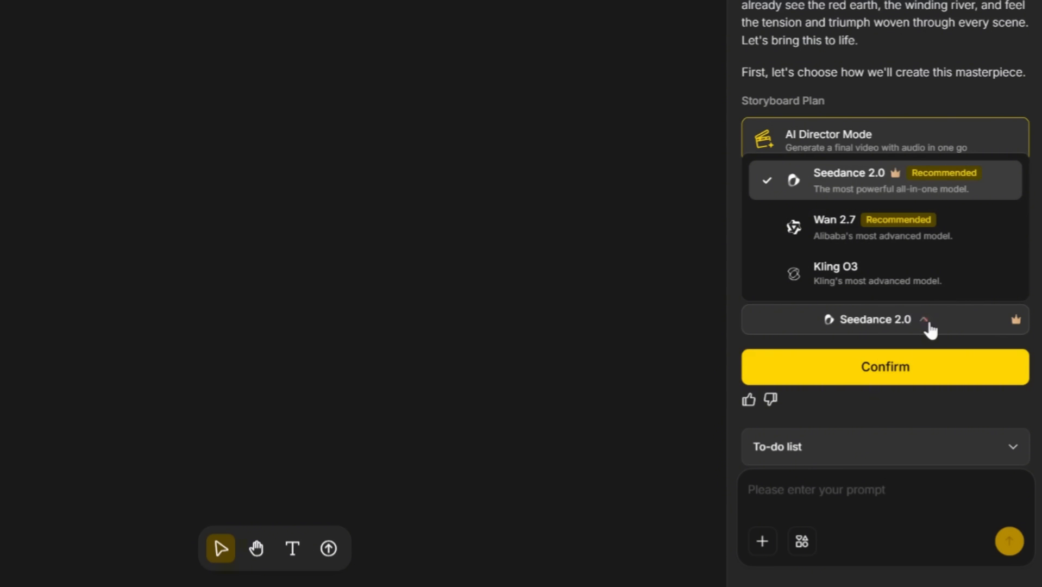
pyautogui.click(928, 327)
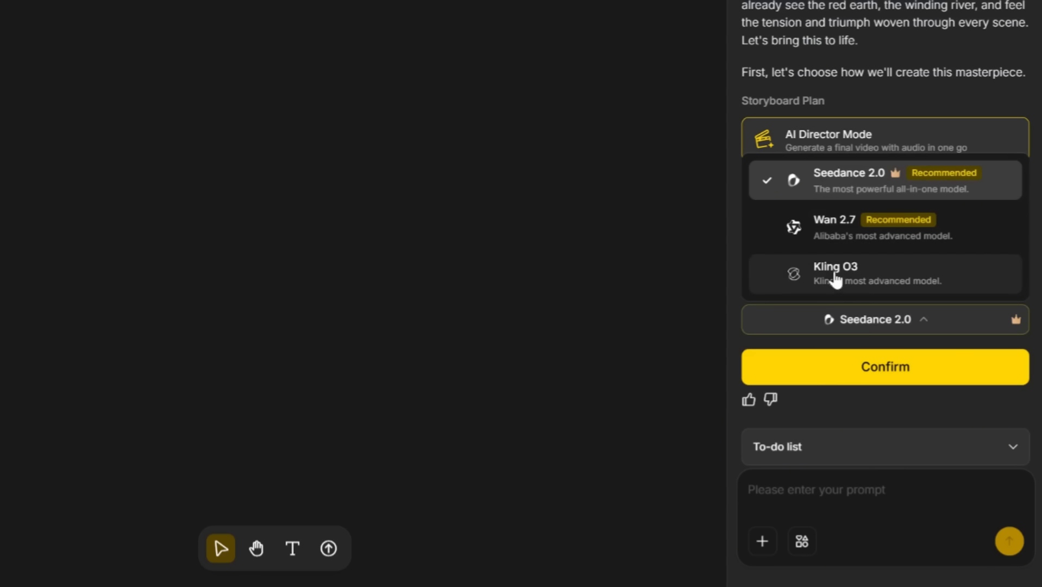
pyautogui.click(893, 288)
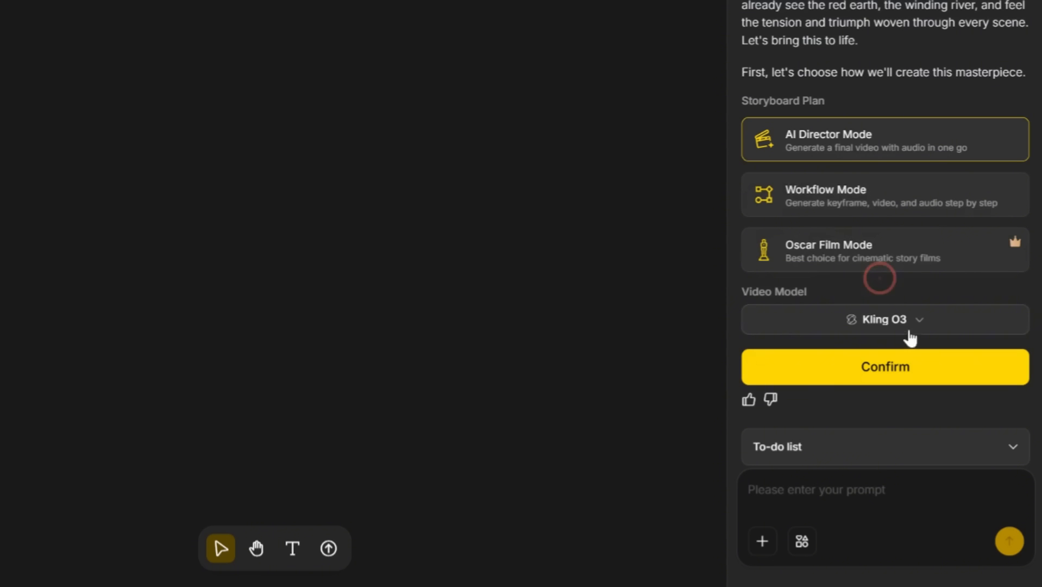
pyautogui.click(879, 380)
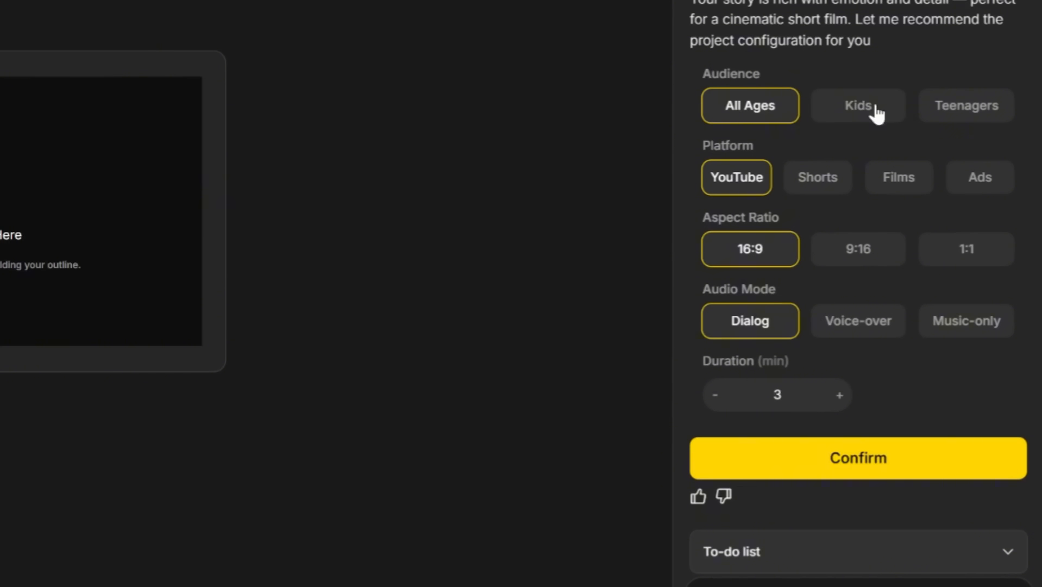
# Set the project's audience to All Ages and its duration to 2 minutes
pyautogui.click(762, 103)
pyautogui.click(839, 396)
pyautogui.click(715, 395)
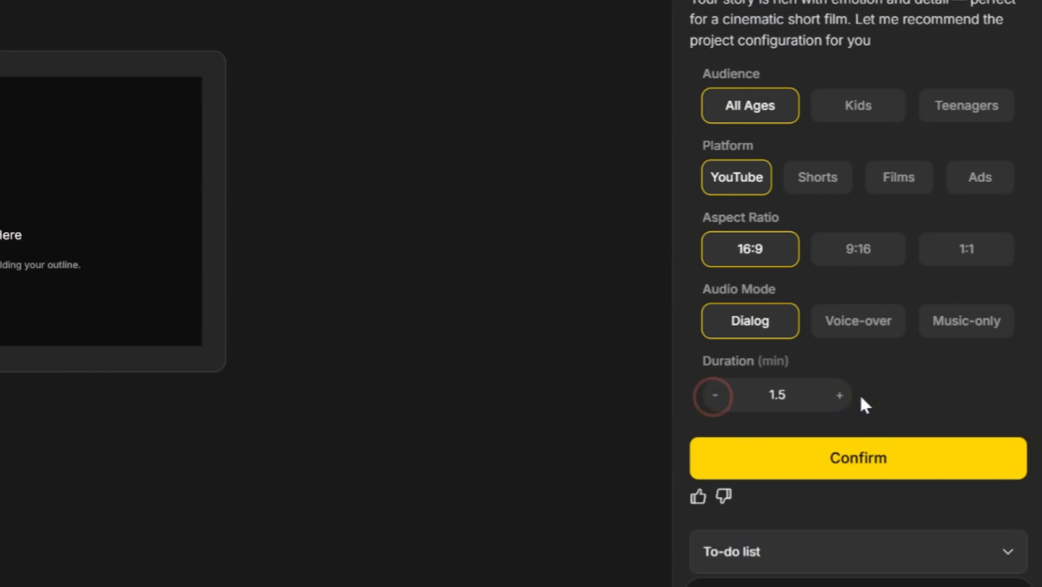
pyautogui.click(839, 395)
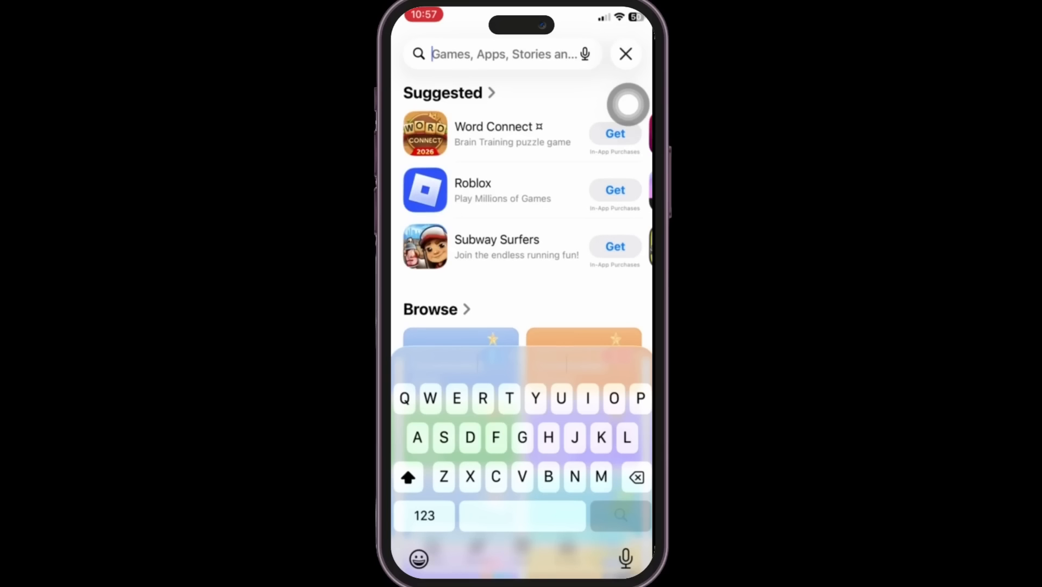
# Search the phone's App Store for "Anijam" and look over the mobile app's start screen
pyautogui.write('Anijam')
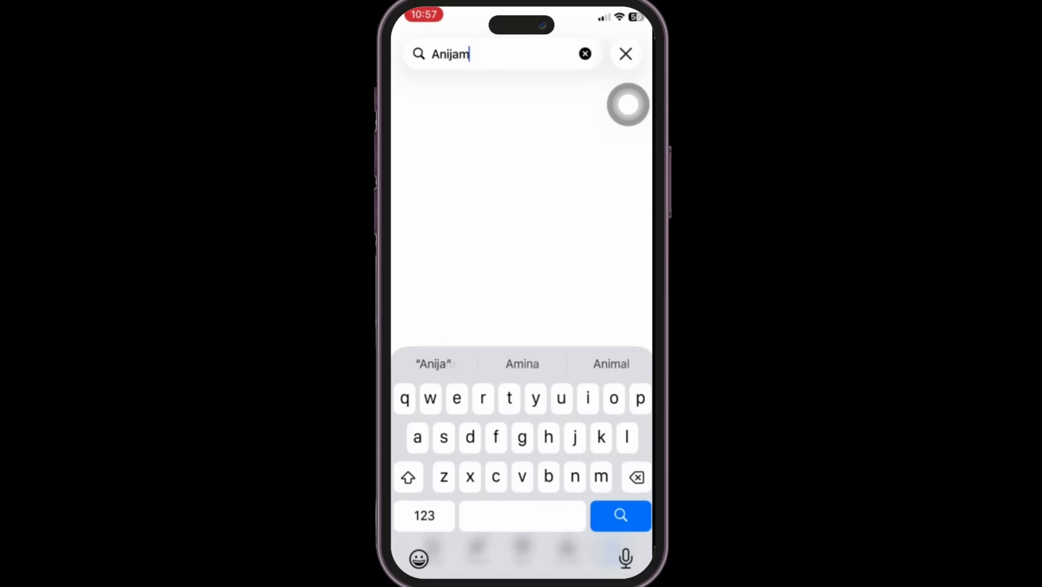
pyautogui.press('Return')
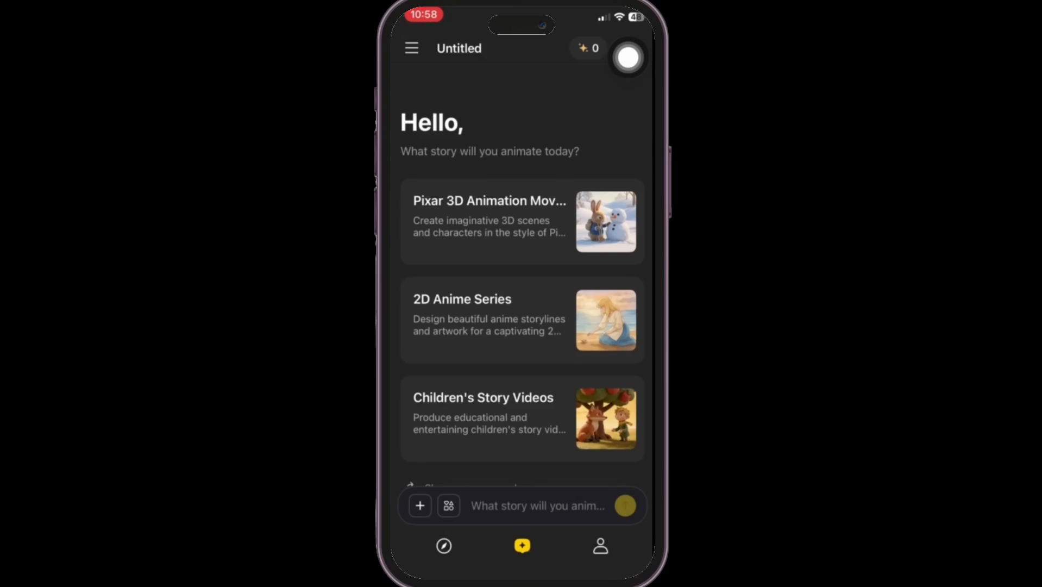
pyautogui.scroll(-1, 522, 326)
pyautogui.scroll(2, 522, 326)
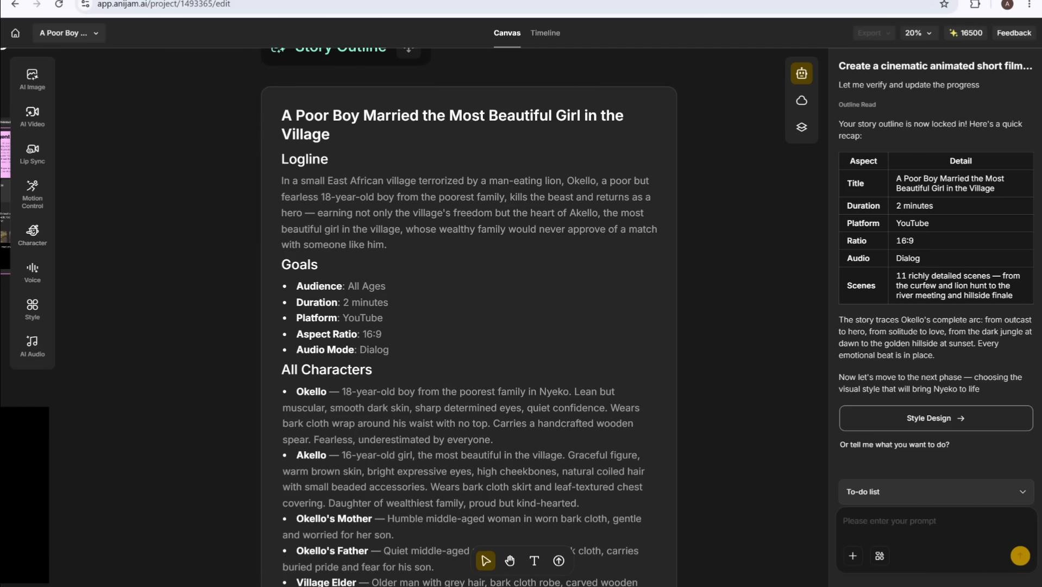
# Read through the story outline on the web canvas, from the logline and characters to locations, style notes and every scene
pyautogui.scroll(-1, 468, 317)
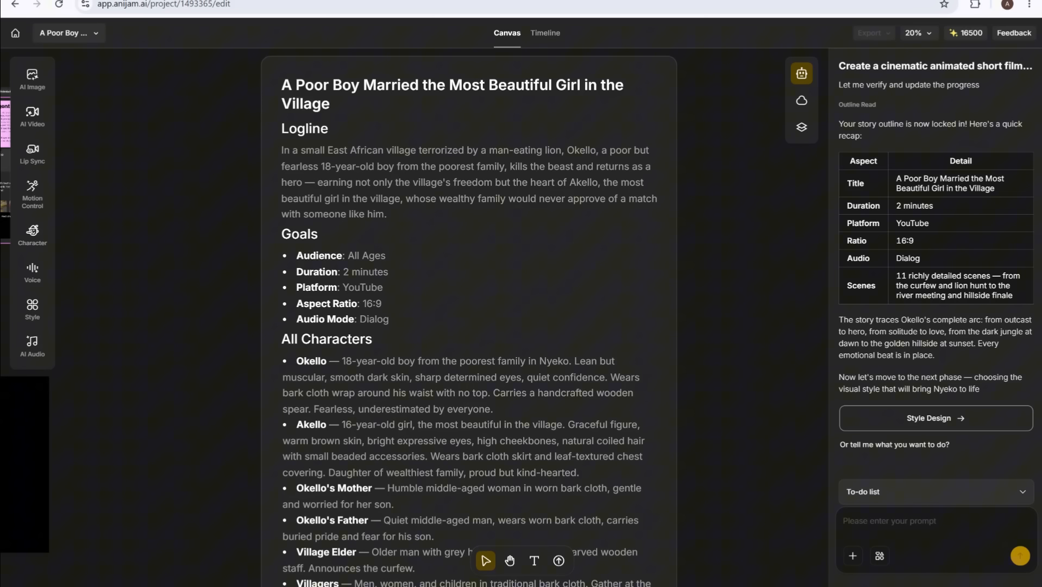
pyautogui.scroll(-3, 469, 315)
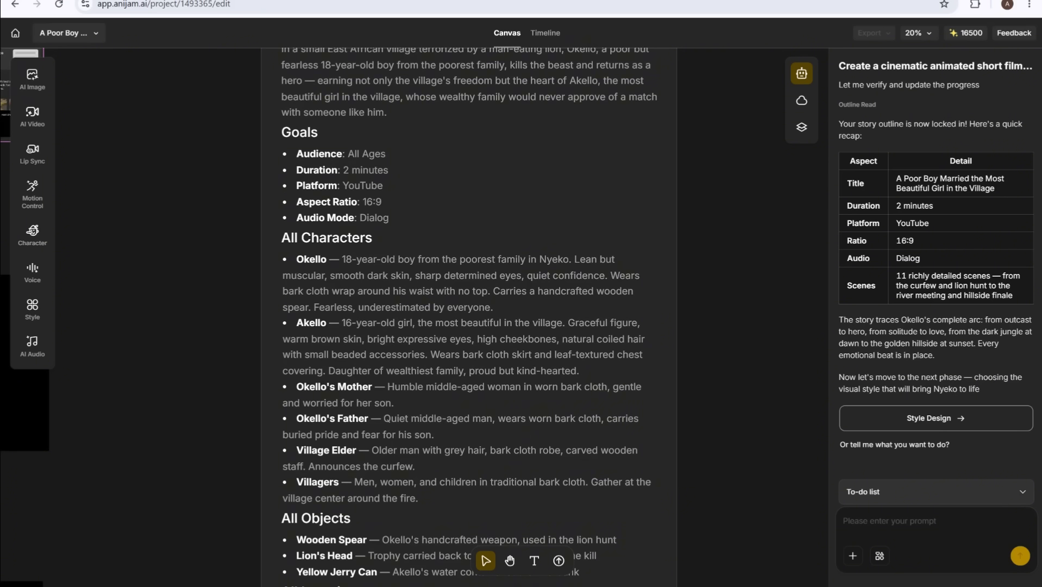
pyautogui.scroll(-5, 469, 315)
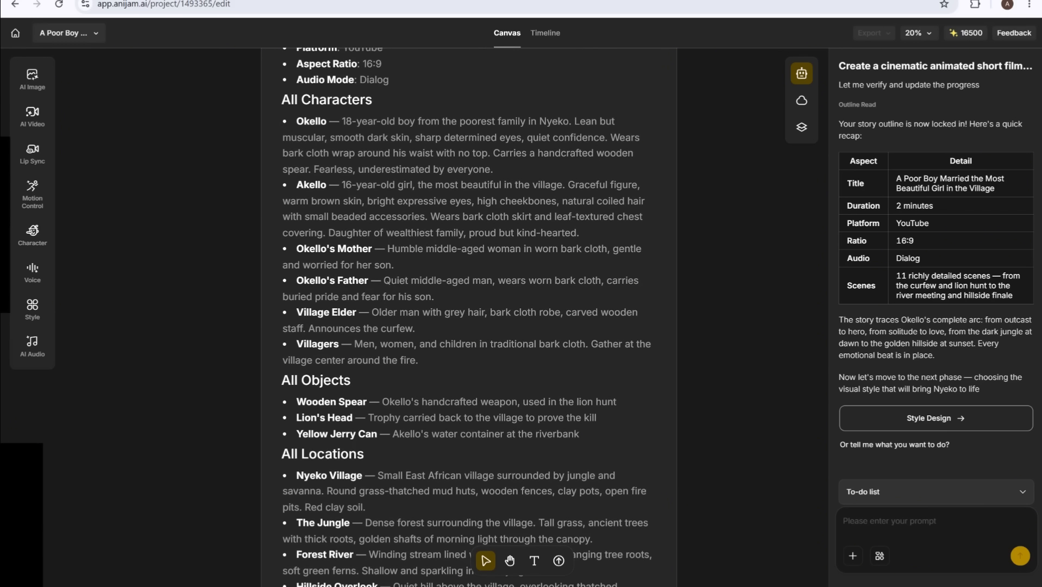
pyautogui.scroll(-2, 469, 315)
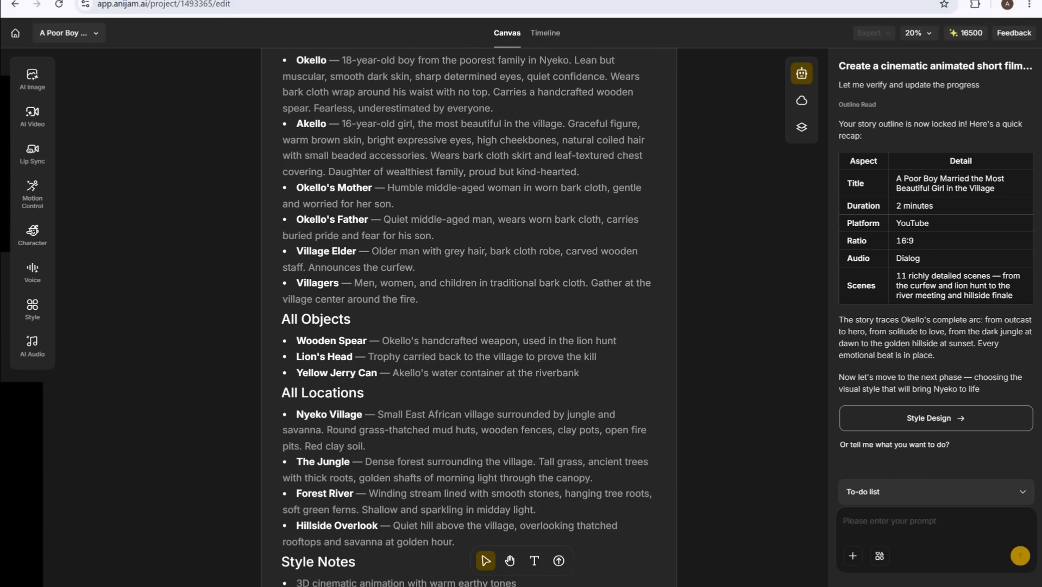
pyautogui.scroll(-2, 468, 315)
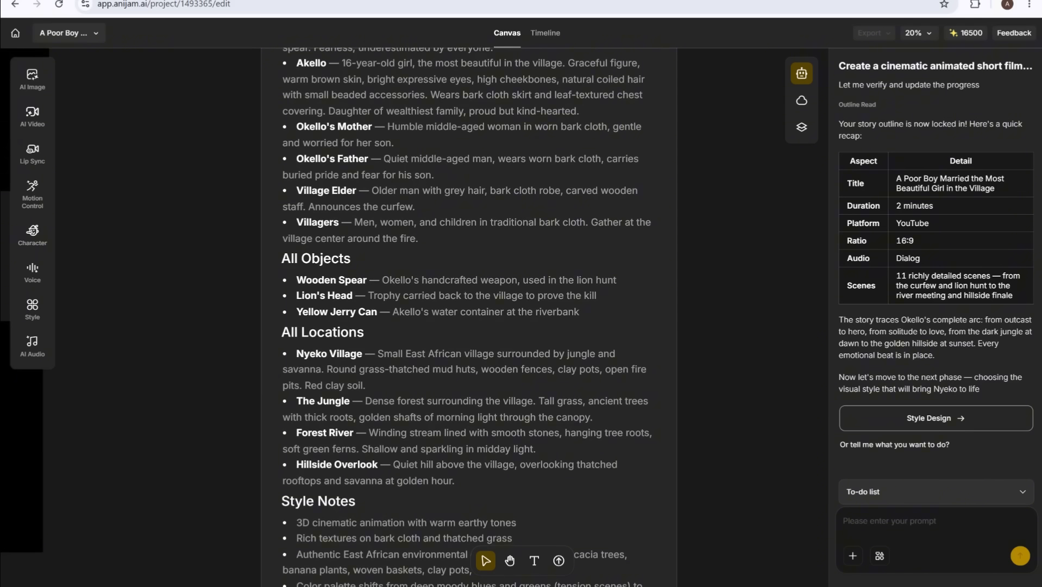
pyautogui.scroll(-7, 469, 315)
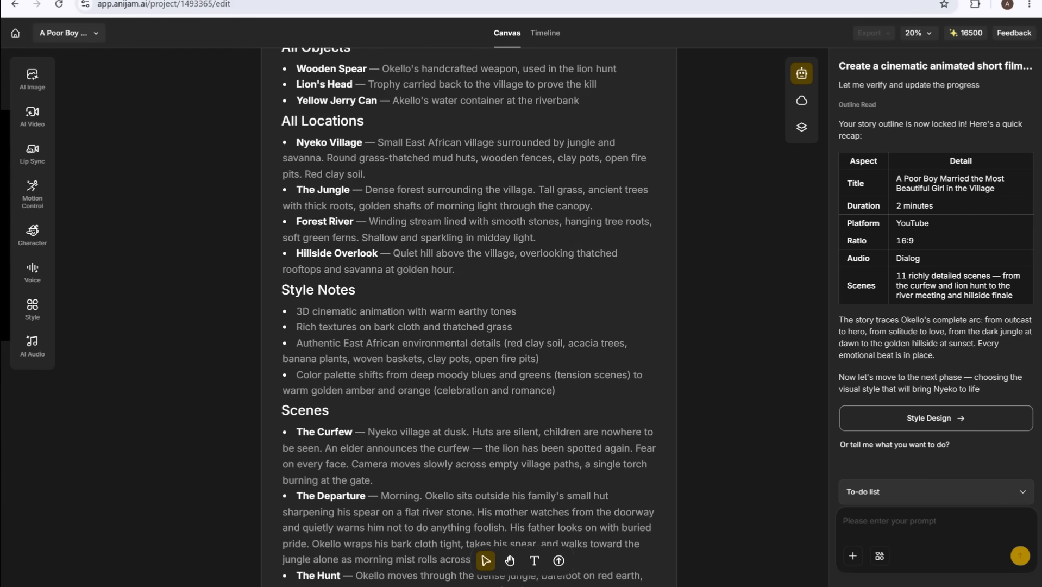
pyautogui.scroll(-3, 468, 315)
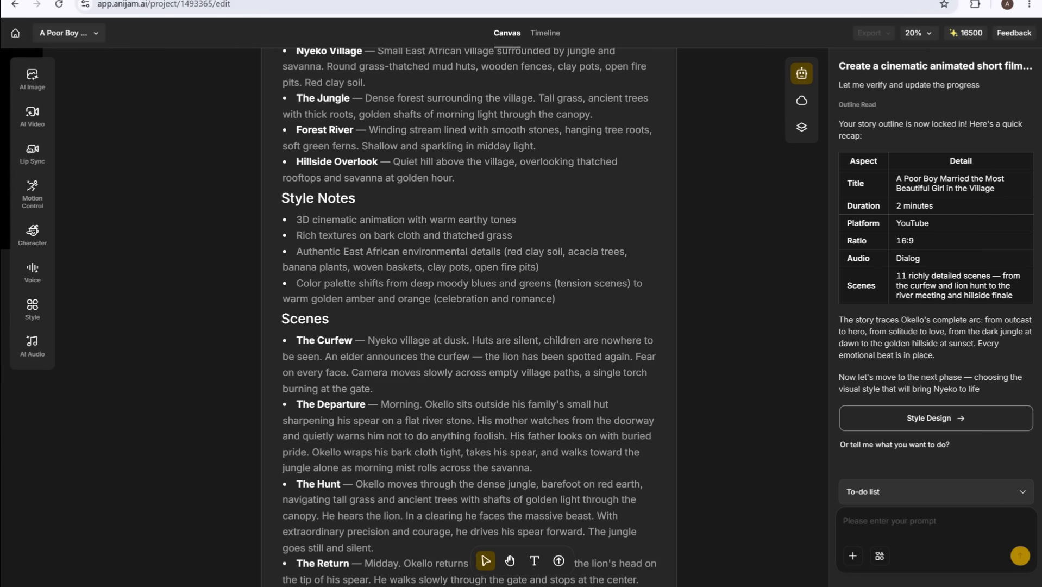
pyautogui.scroll(-10, 469, 315)
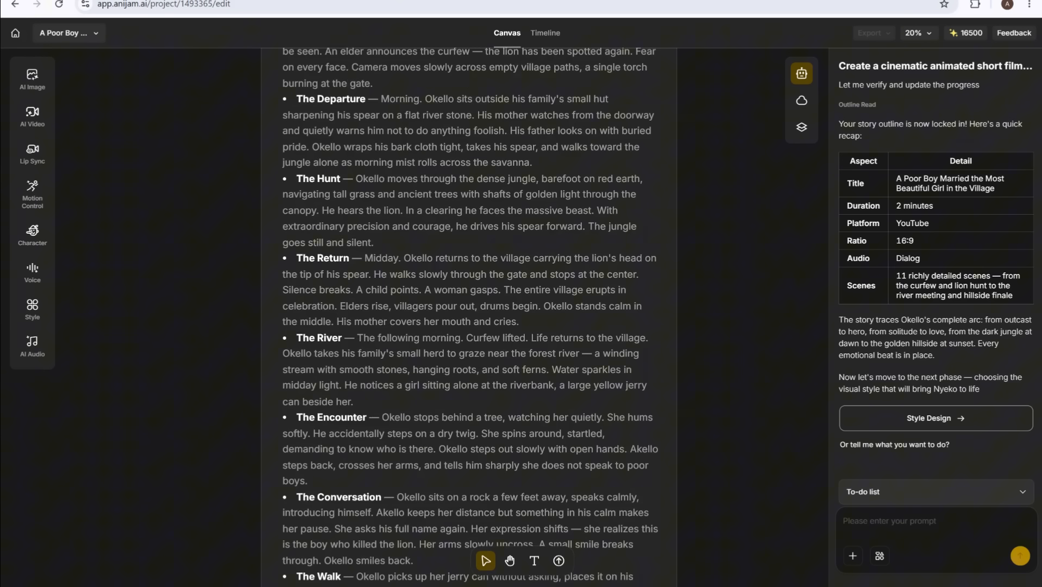
pyautogui.scroll(-16, 468, 315)
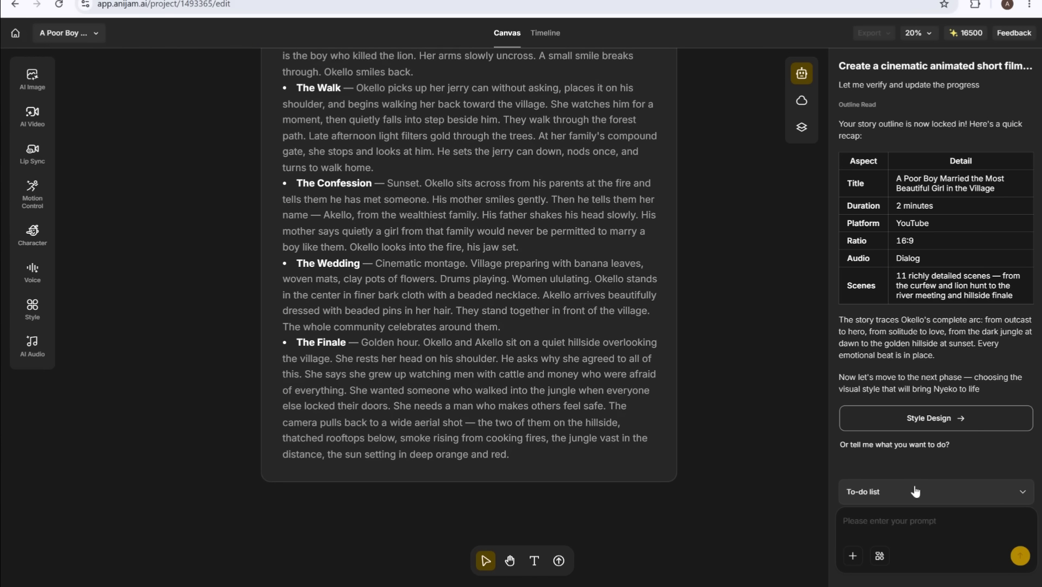
# Start the Style Design phase and browse the Illustration and Anime categories of the style library
pyautogui.click(959, 424)
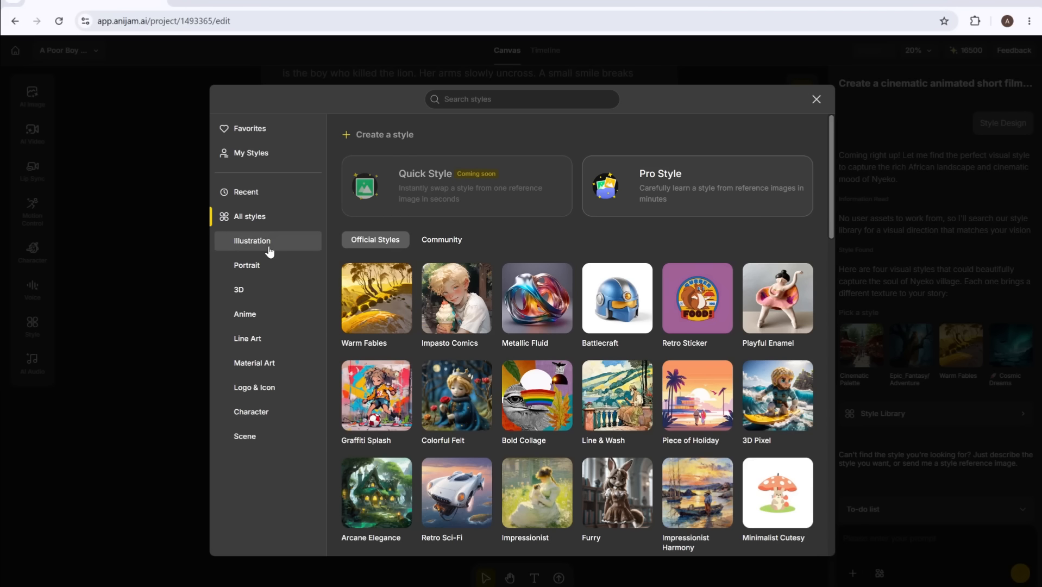
pyautogui.click(267, 247)
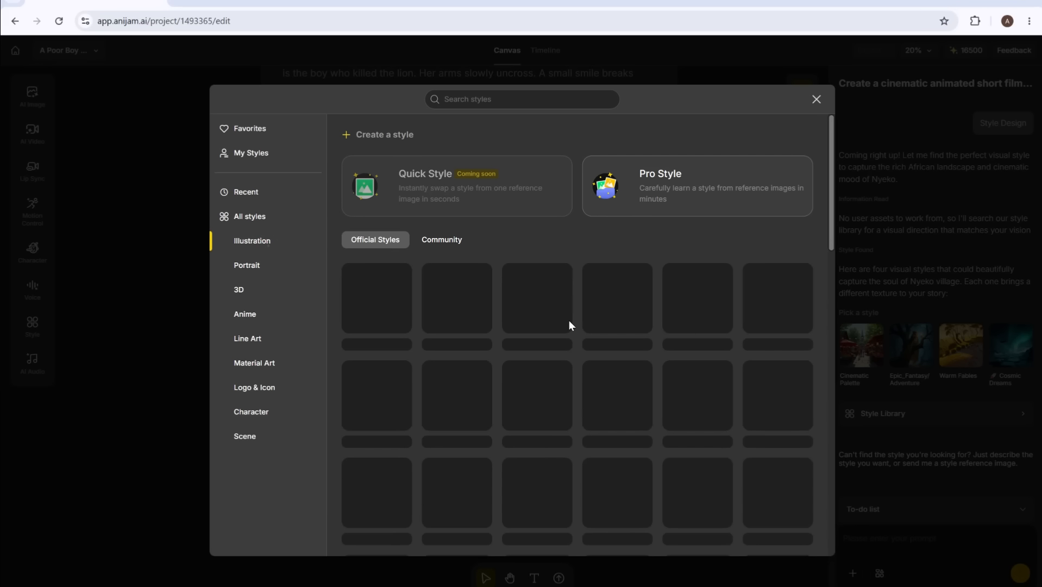
pyautogui.click(263, 313)
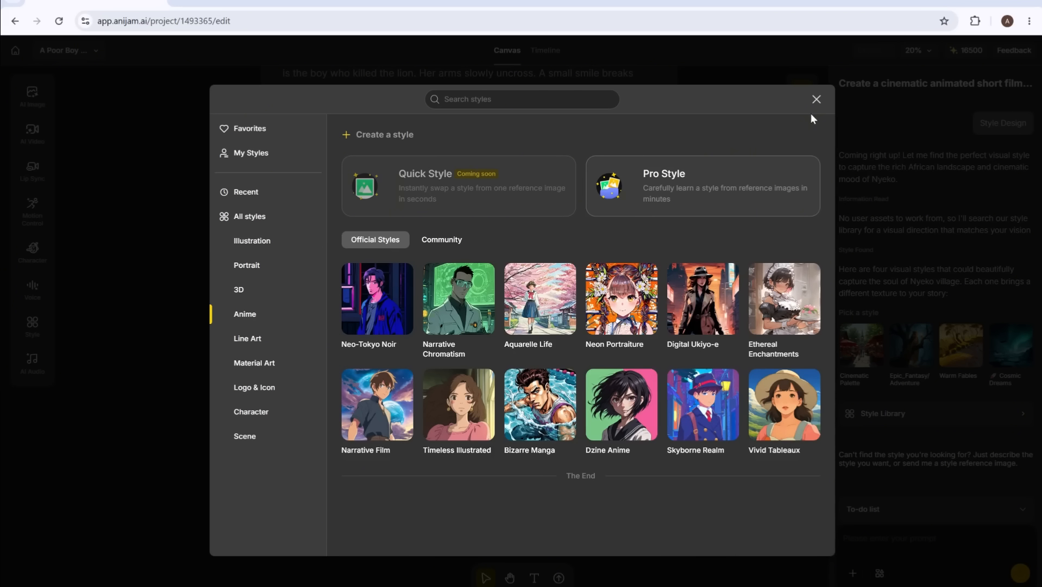
# Leave the style library, apply the suggested Cinematic Palette style and start the Concept Design phase
pyautogui.click(817, 100)
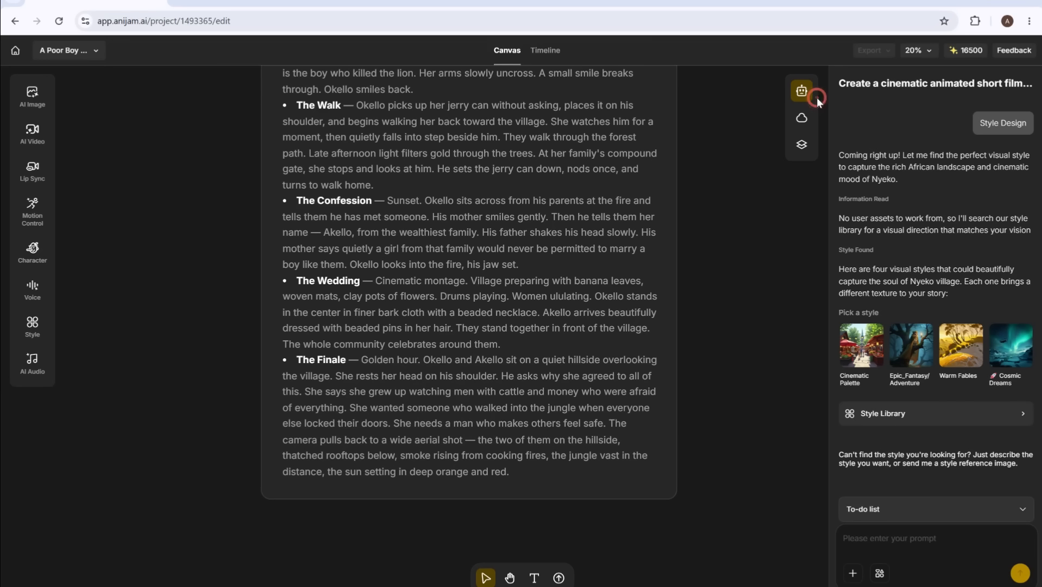
pyautogui.click(856, 354)
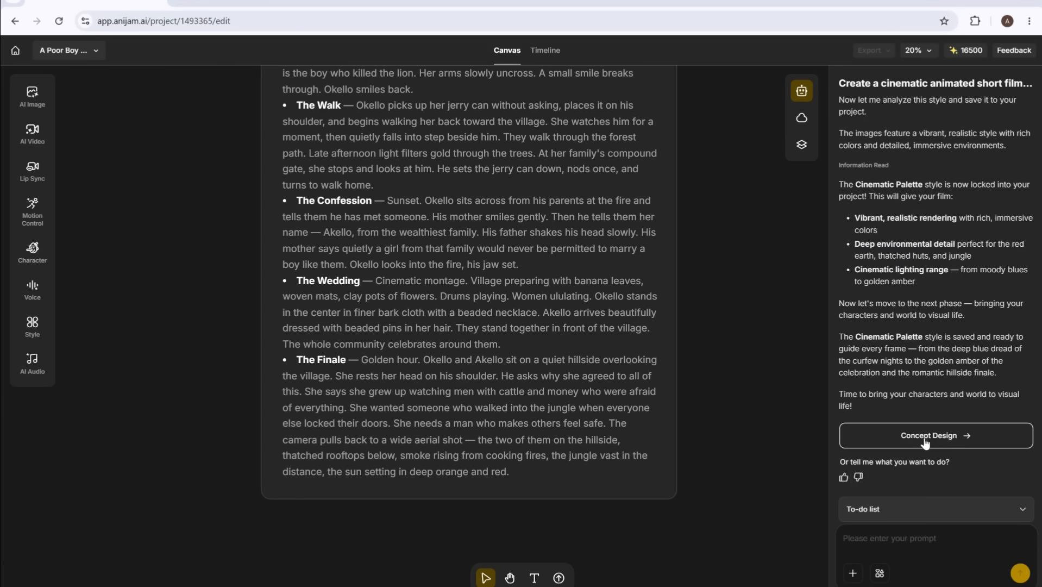
pyautogui.click(923, 437)
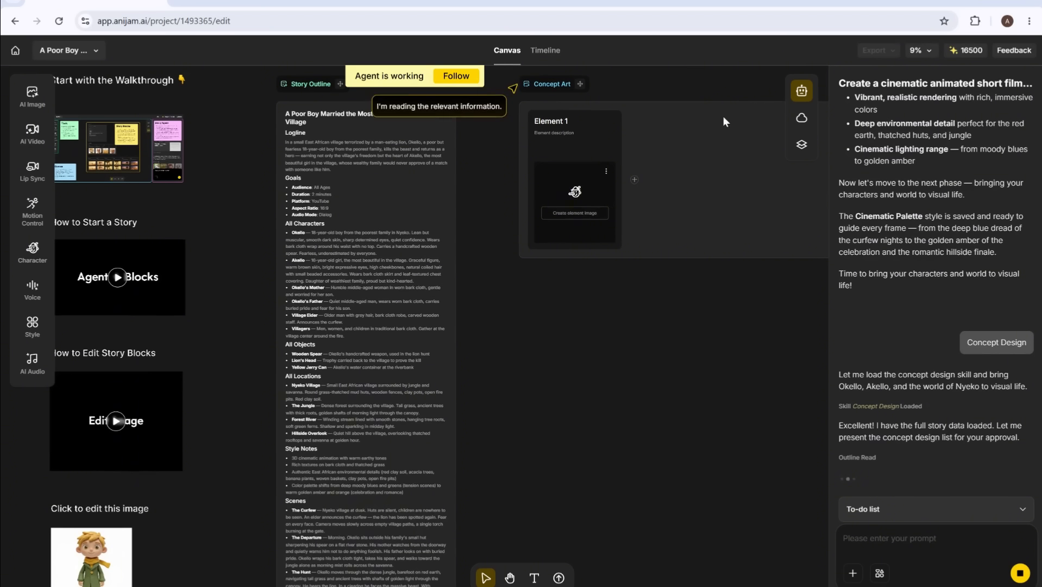
# Generate all the concepts and reposition the Concept Art block over the story outline on the canvas
pyautogui.moveTo(731, 126); pyautogui.dragTo(423, 180)
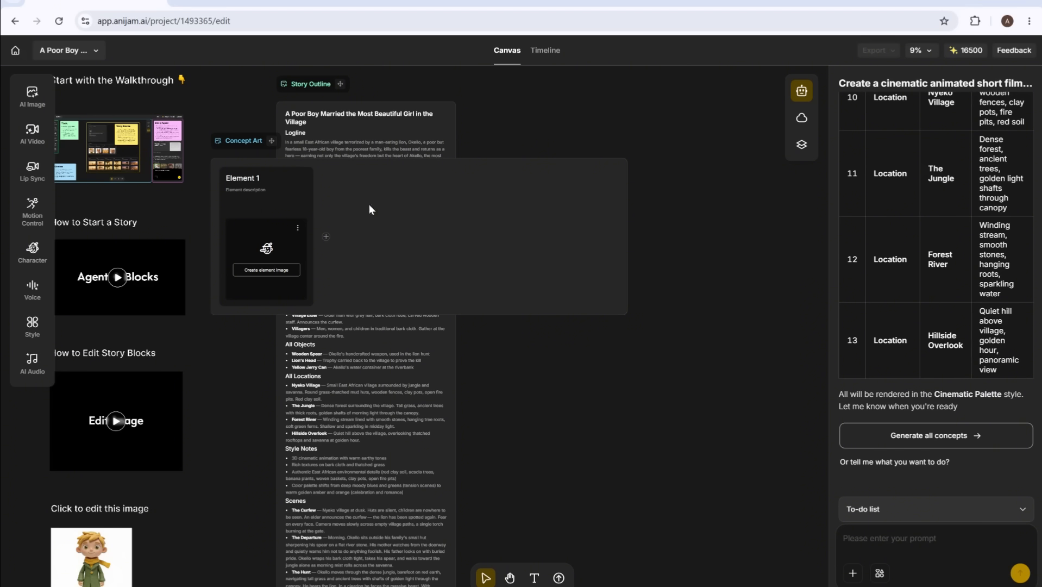
pyautogui.click(927, 441)
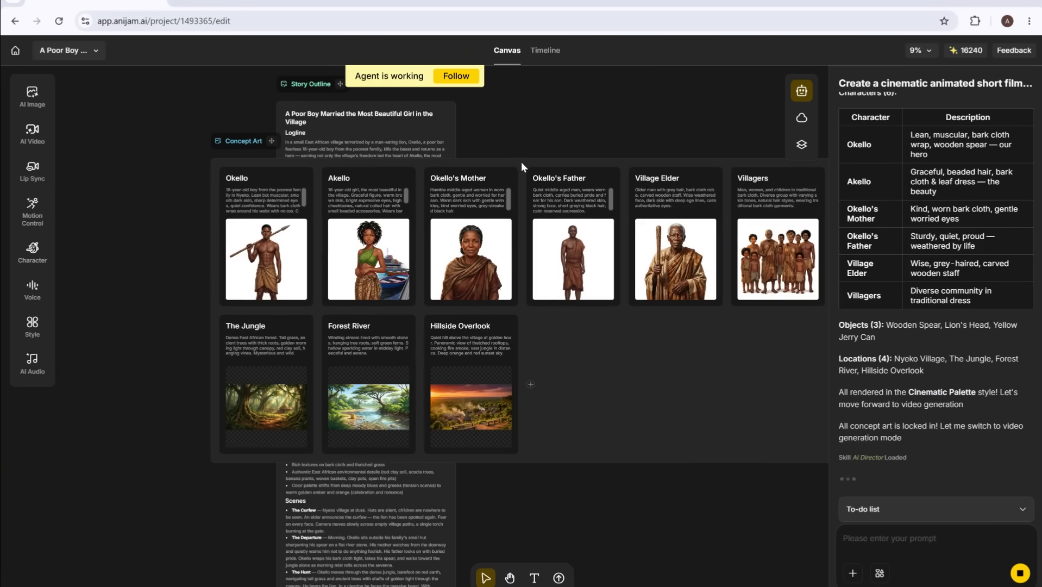
pyautogui.moveTo(512, 168); pyautogui.dragTo(367, 133)
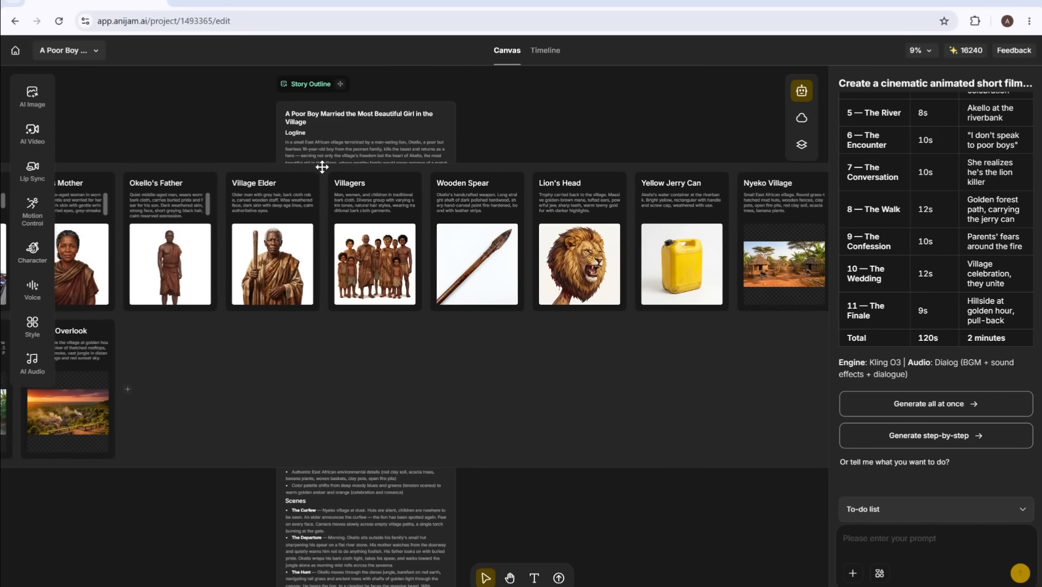
pyautogui.moveTo(322, 167); pyautogui.dragTo(653, 168)
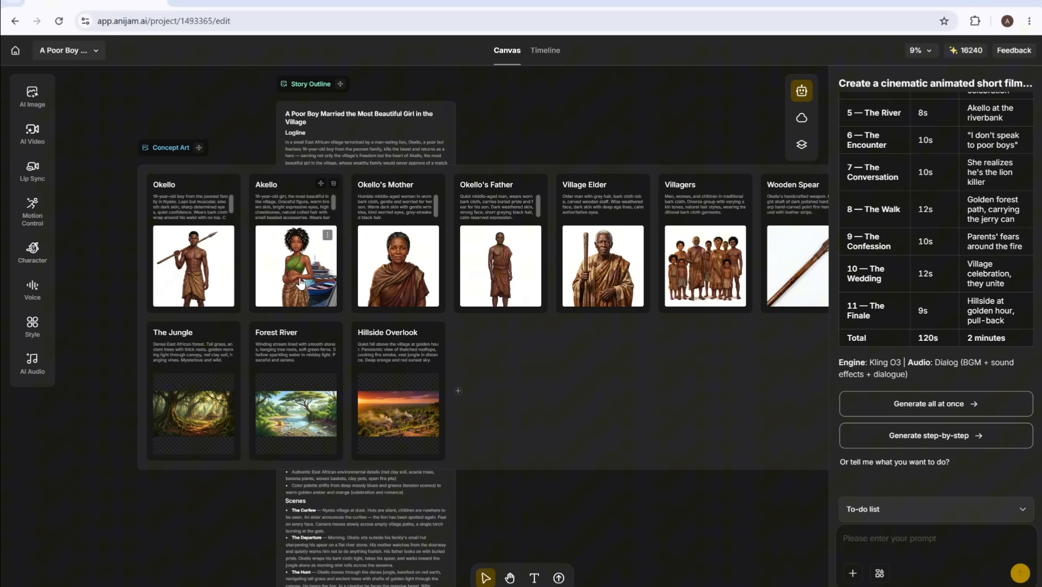
# Edit Akello's image to a curvy, plus-sized figure with wider hips, keeping face, skin tone, hair and outfit the same, and choose the second variant
pyautogui.scroll(4, 301, 283)
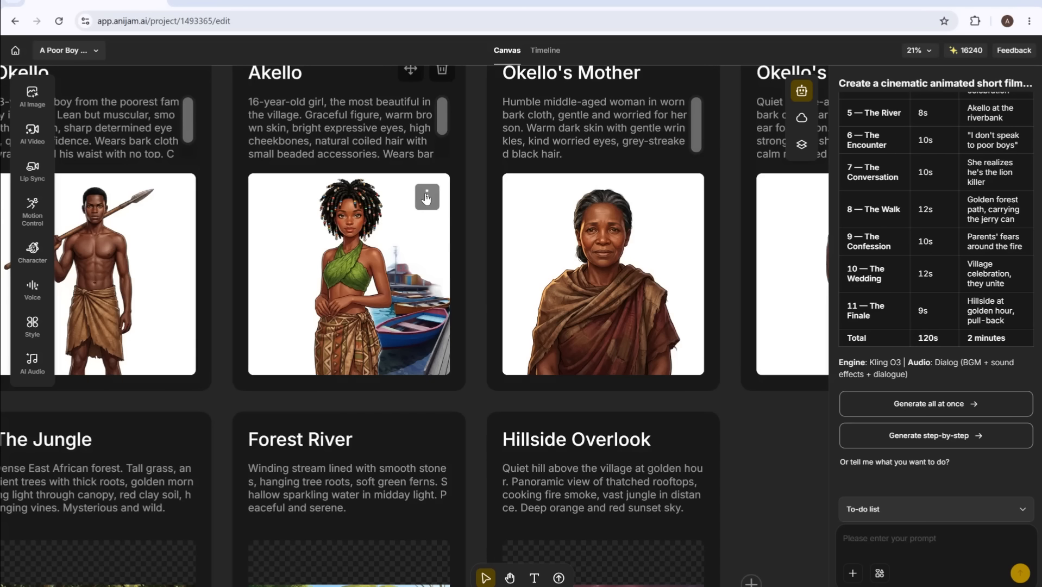
pyautogui.click(426, 197)
pyautogui.click(489, 200)
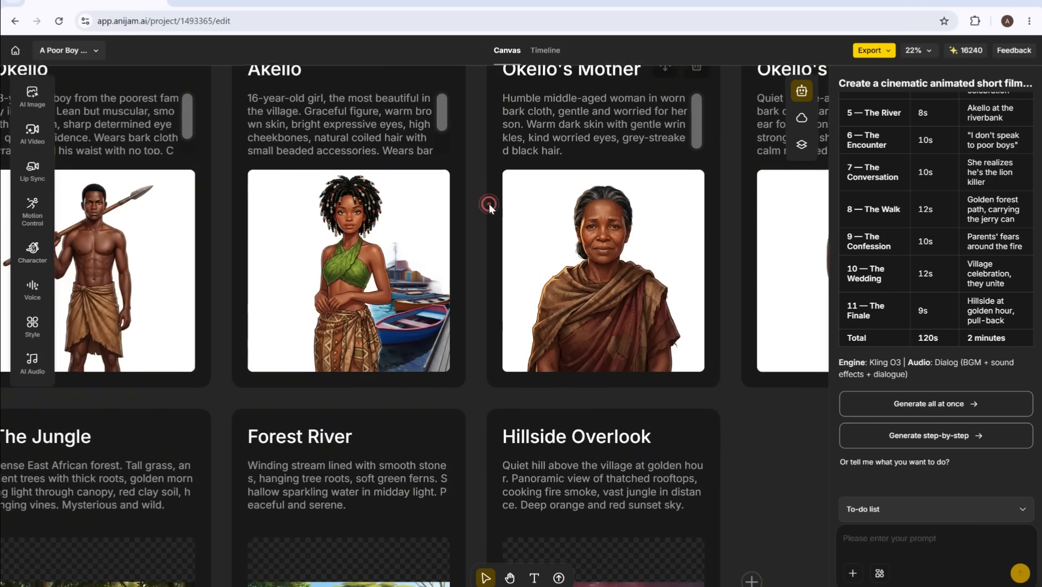
pyautogui.scroll(-3, 500, 281)
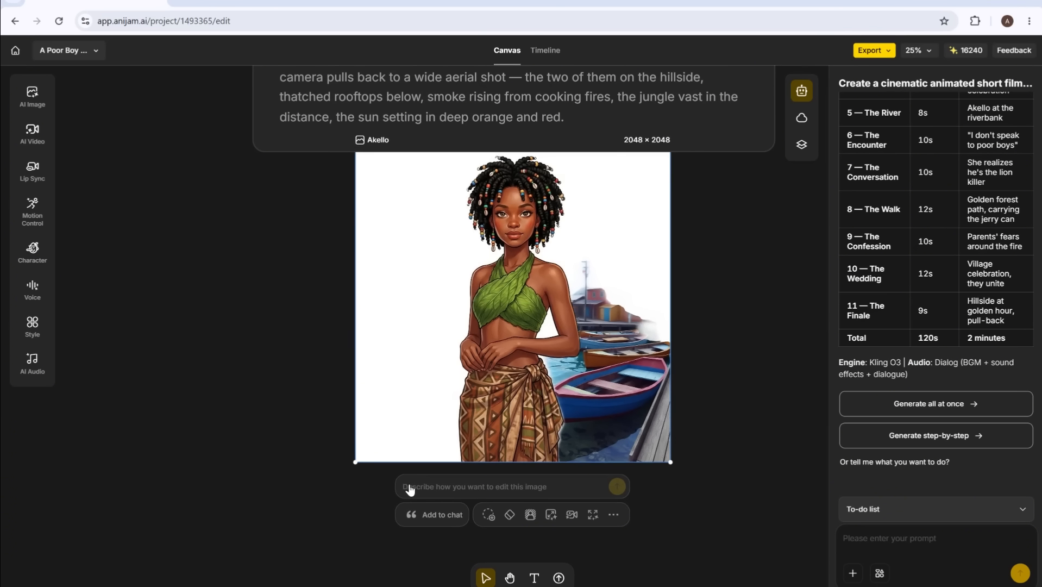
pyautogui.click(460, 489)
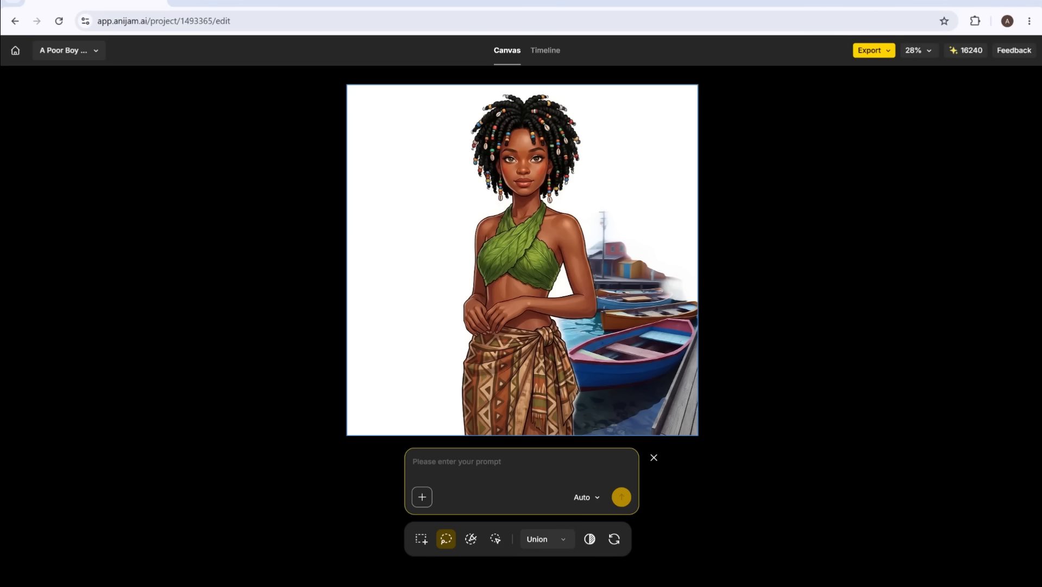
pyautogui.write('Make the girl fuller and more plus-sized with a curvy body shape, wider hips, and a rounder fuller figure. Keep her face, skin tone, hair, and outfit exactly the same.')
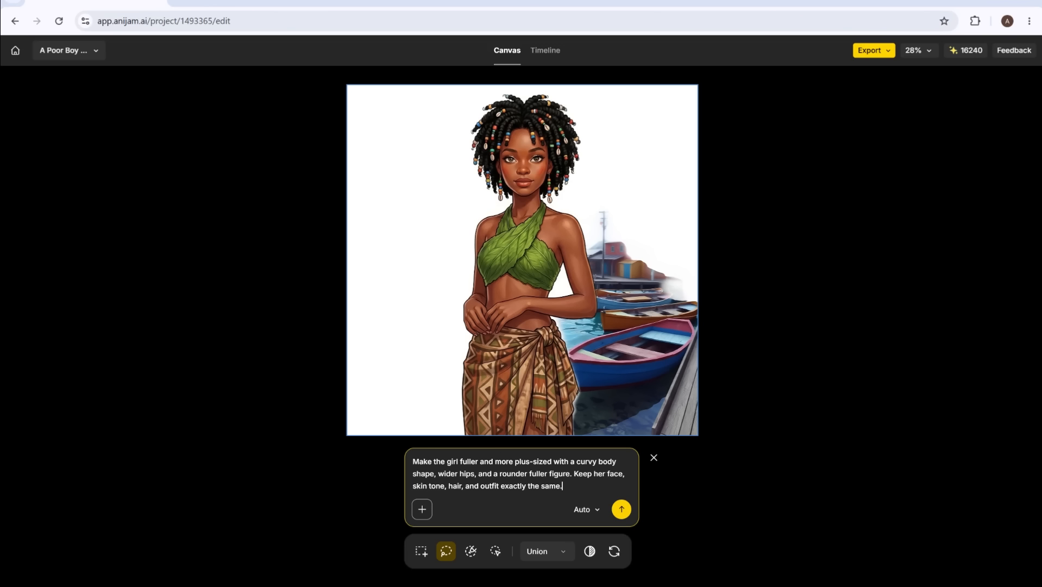
pyautogui.click(622, 509)
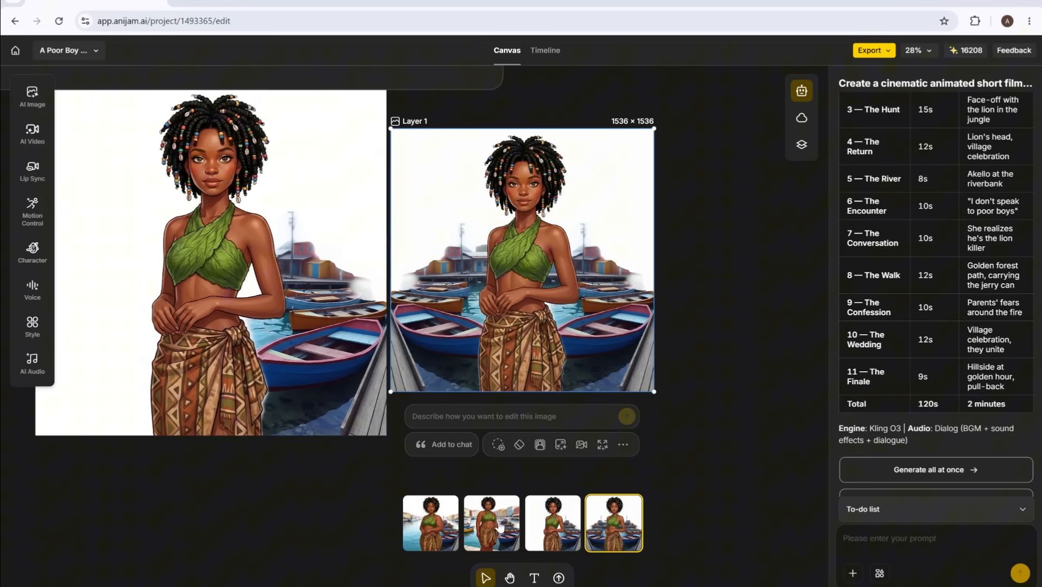
pyautogui.click(500, 526)
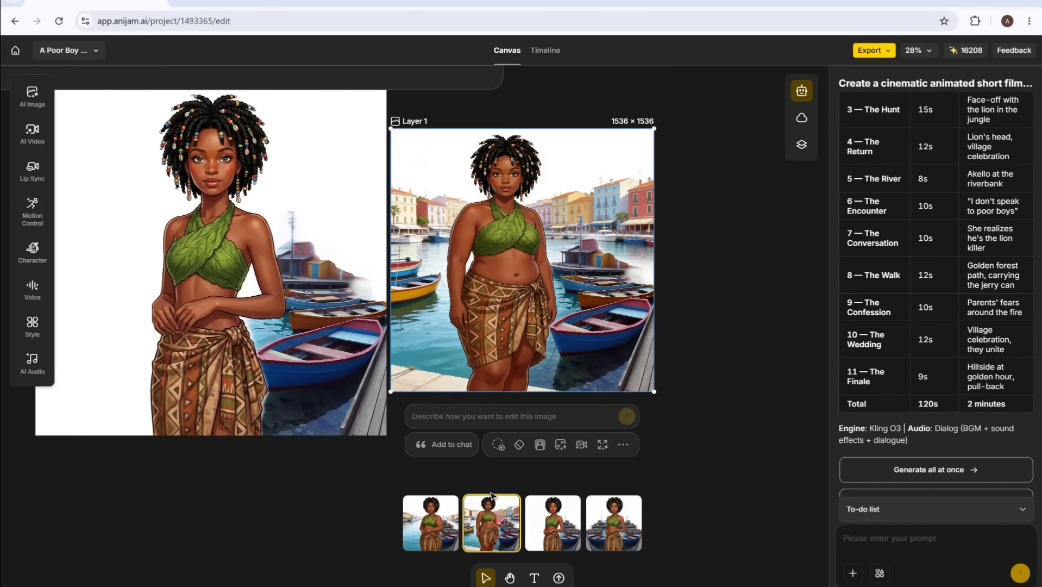
# Add a new concept element after Akello and assign it the plus-sized Akello image from the canvas
pyautogui.scroll(-5, 634, 318)
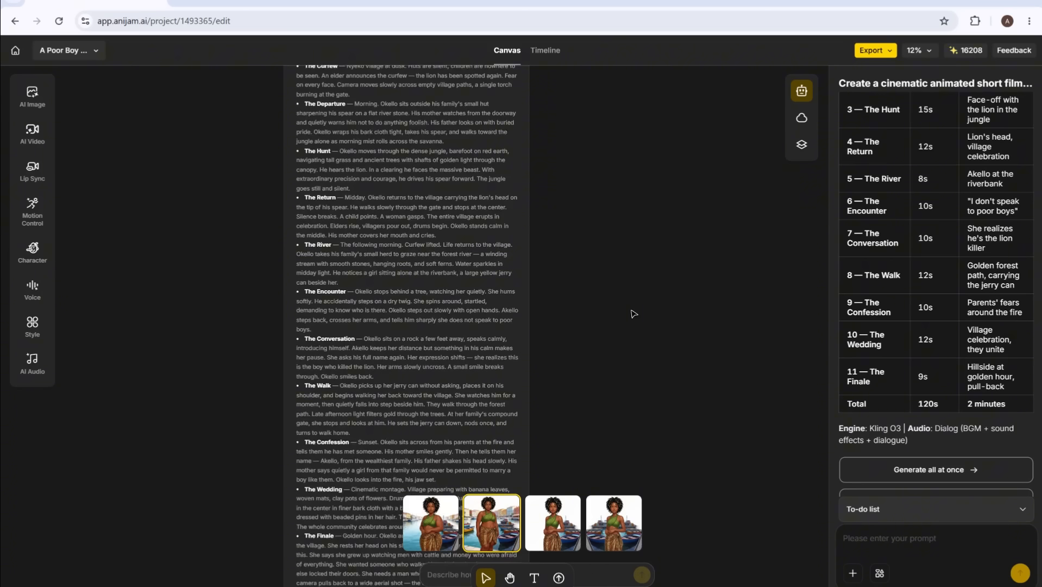
pyautogui.scroll(1, 634, 318)
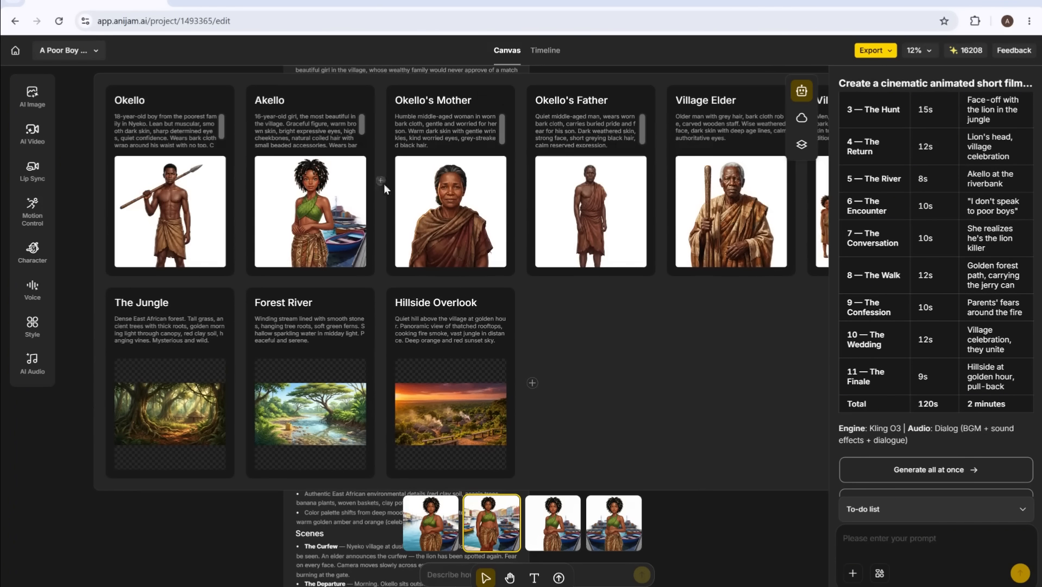
pyautogui.click(381, 182)
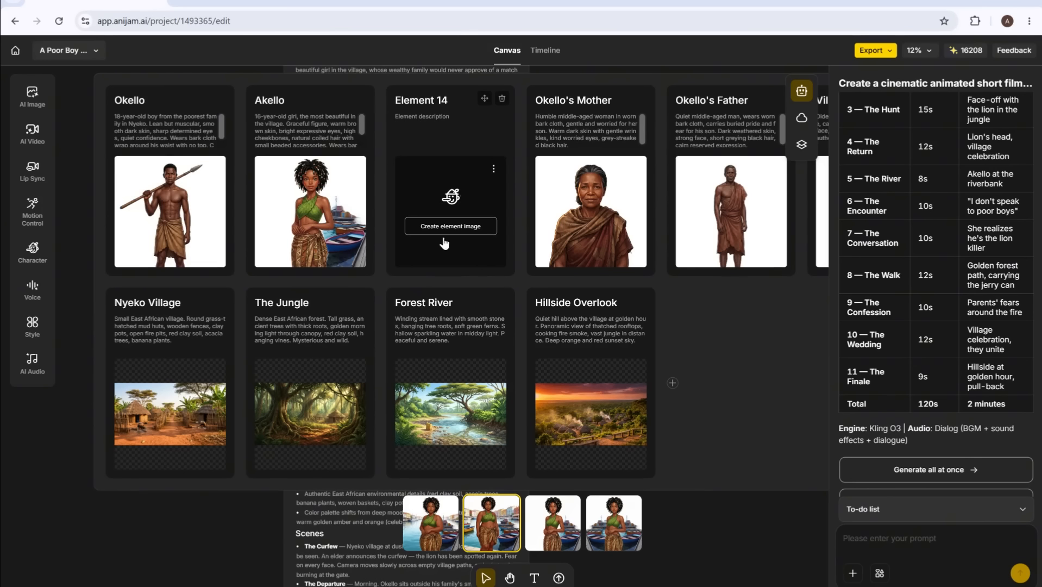
pyautogui.click(495, 172)
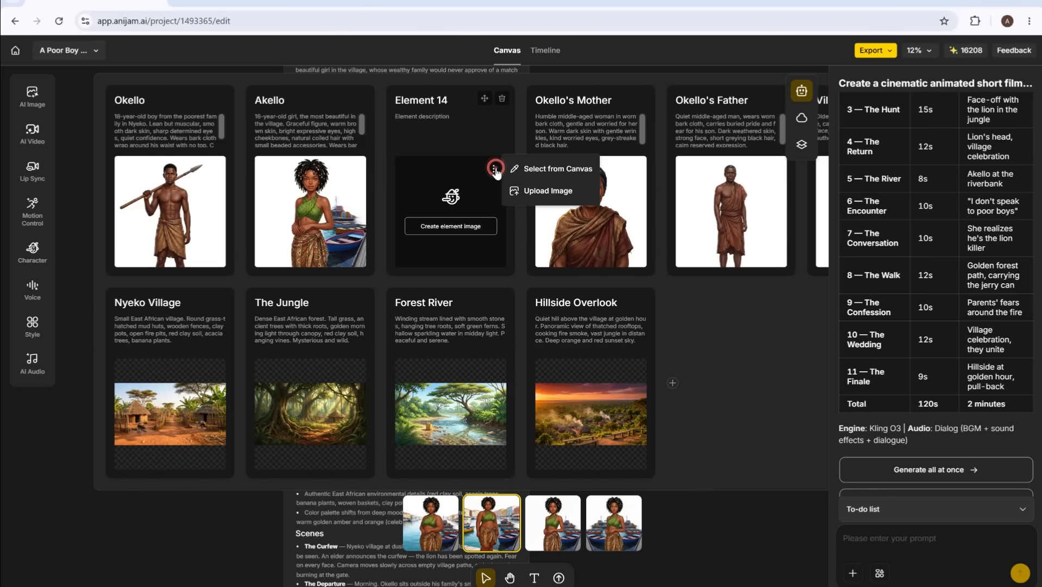
pyautogui.click(543, 168)
pyautogui.click(554, 391)
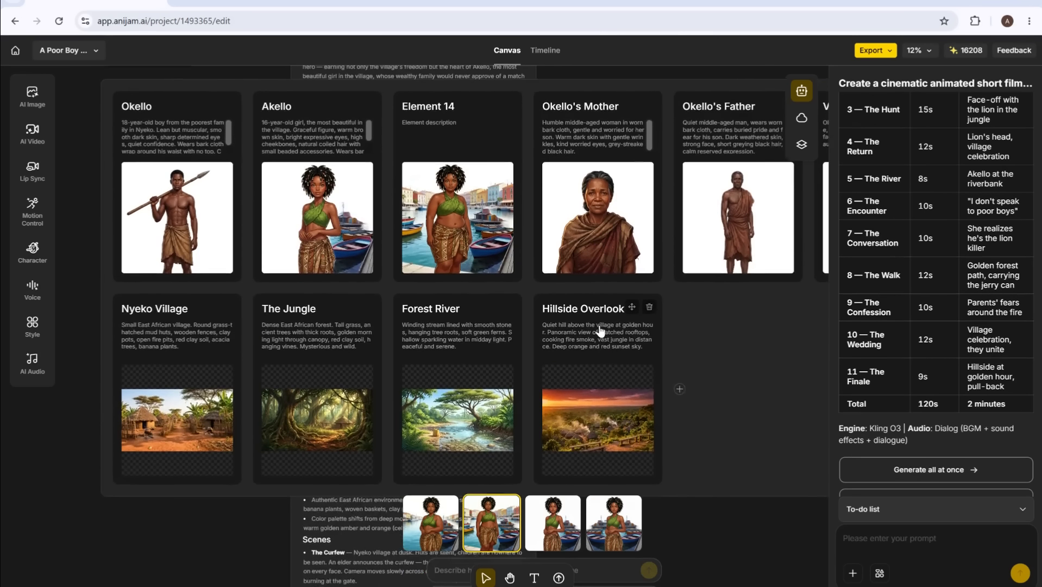
# Copy Akello's name and description to the new element, and delete the original Akello element
pyautogui.moveTo(288, 166); pyautogui.dragTo(249, 156)
pyautogui.hotkey('ctrl', 'c')
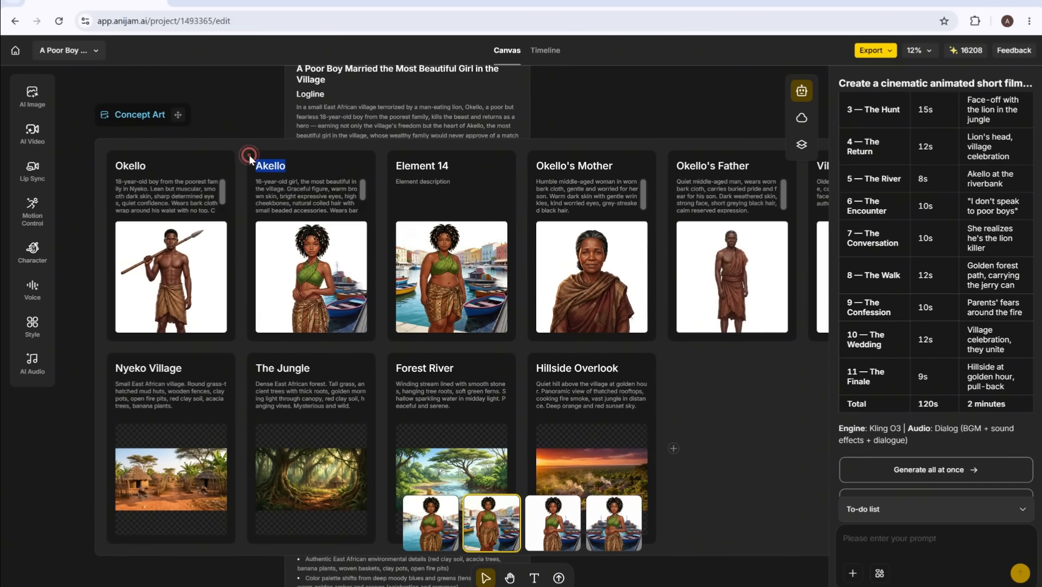
pyautogui.moveTo(396, 166); pyautogui.dragTo(458, 166)
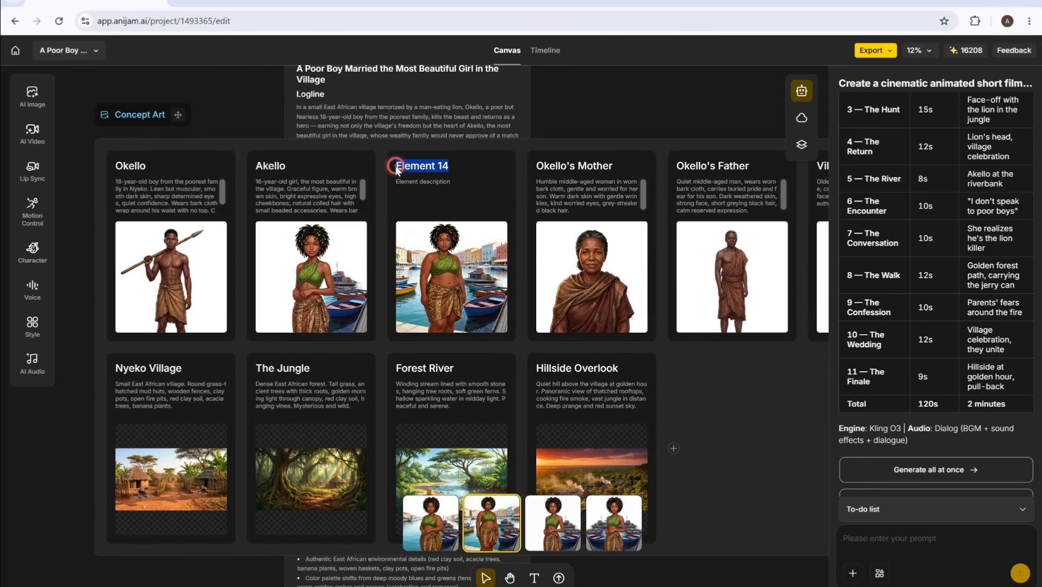
pyautogui.hotkey('ctrl', 'v')
pyautogui.tripleClick(327, 193)
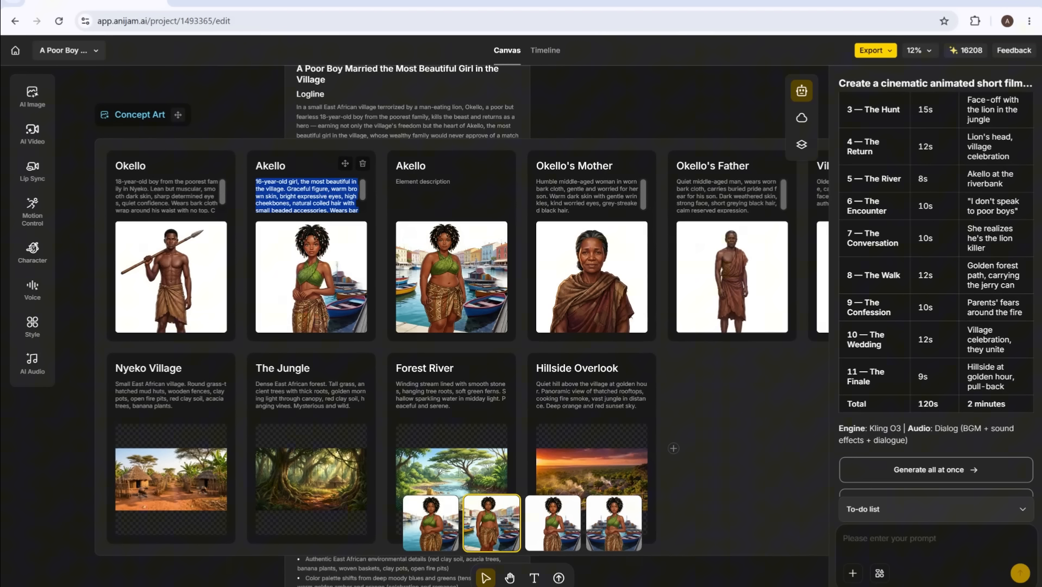
pyautogui.hotkey('ctrl', 'c')
pyautogui.click(413, 184)
pyautogui.hotkey('ctrl', 'v')
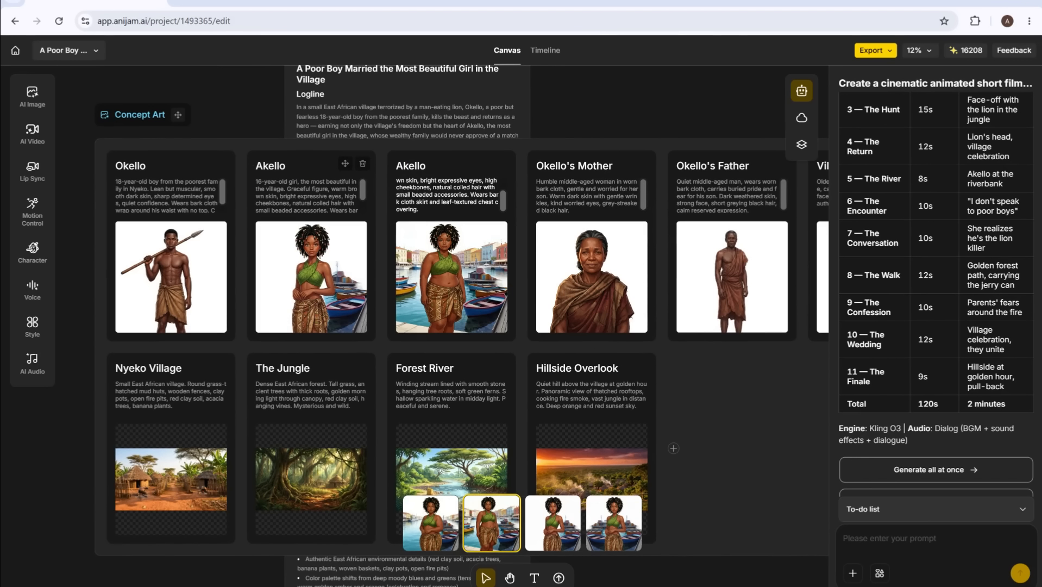
pyautogui.click(360, 166)
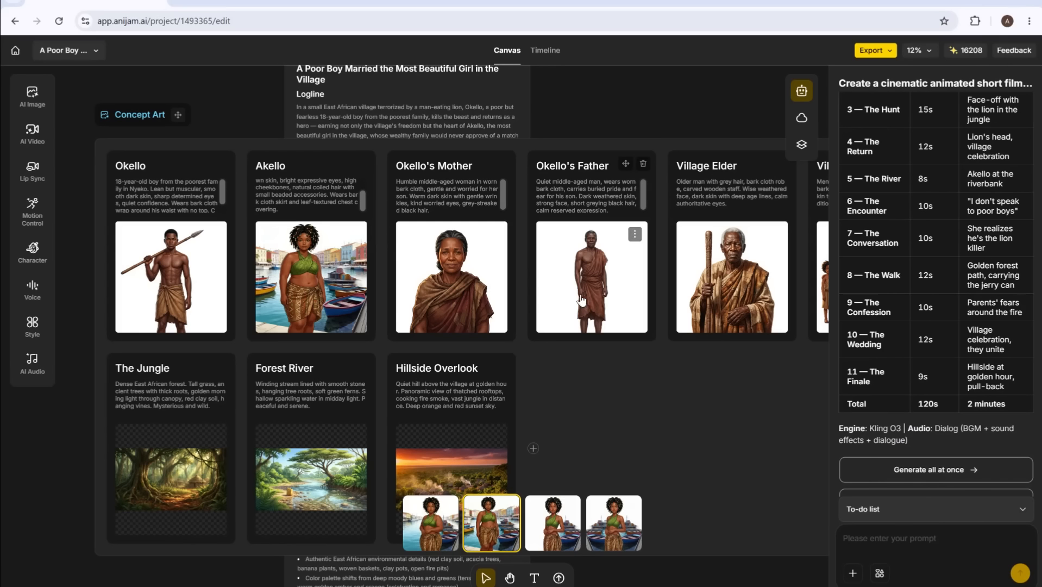
# Generate all the video segments at once and look over the clips and the scene summary in the chat
pyautogui.scroll(-1, 519, 282)
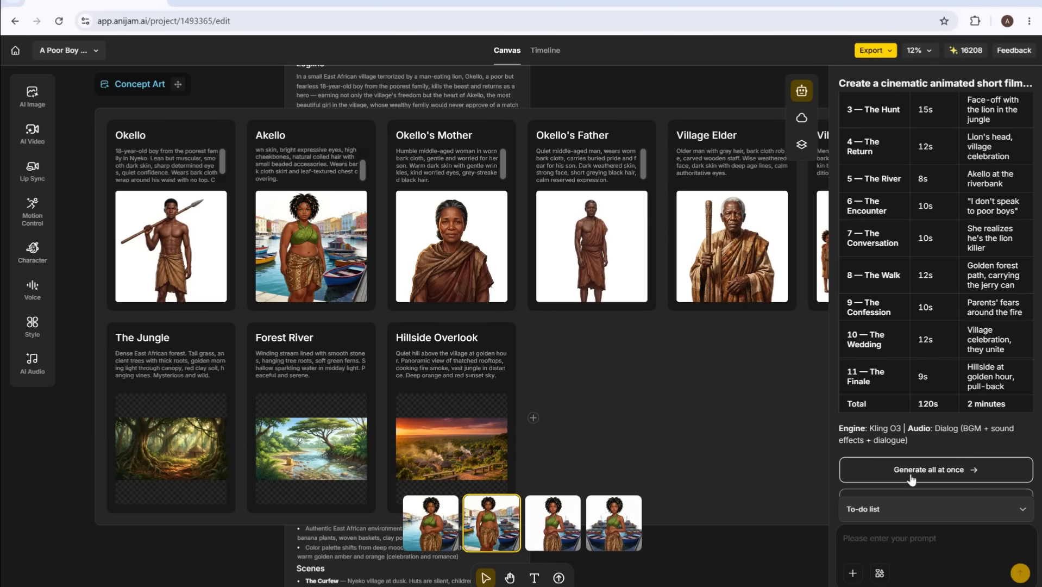
pyautogui.click(929, 470)
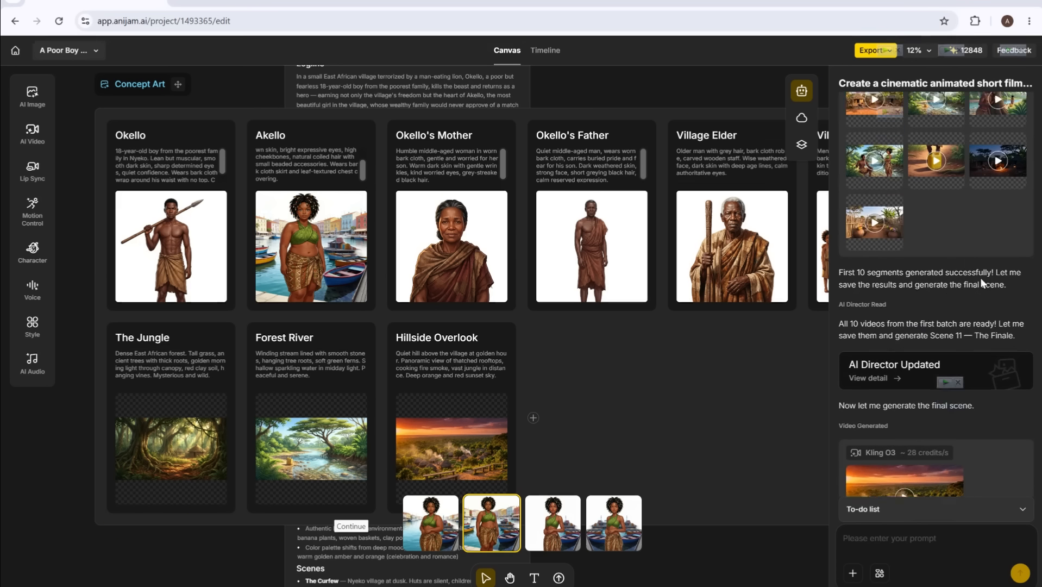
pyautogui.scroll(10, 978, 281)
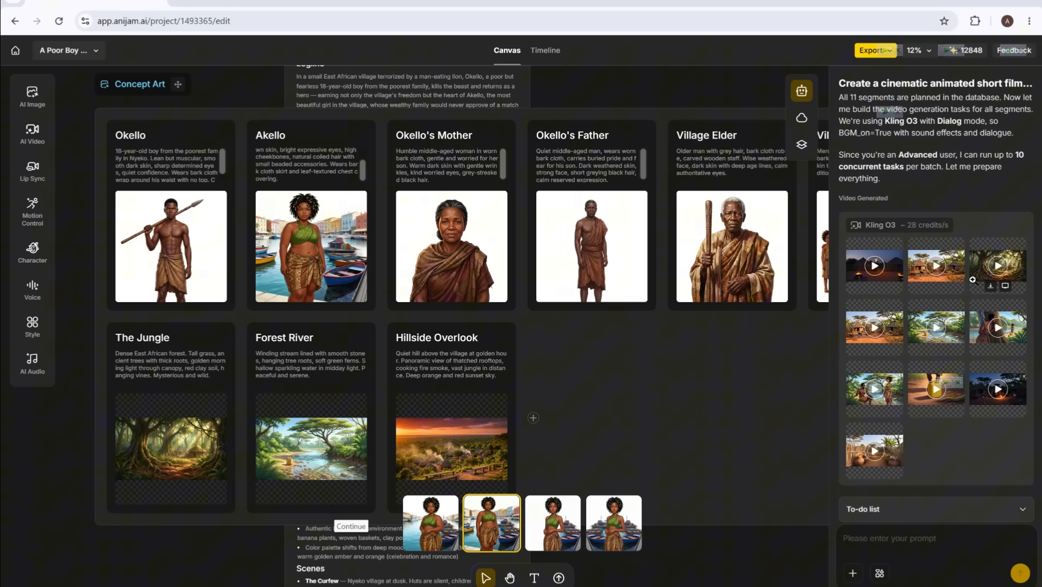
pyautogui.scroll(-5, 967, 296)
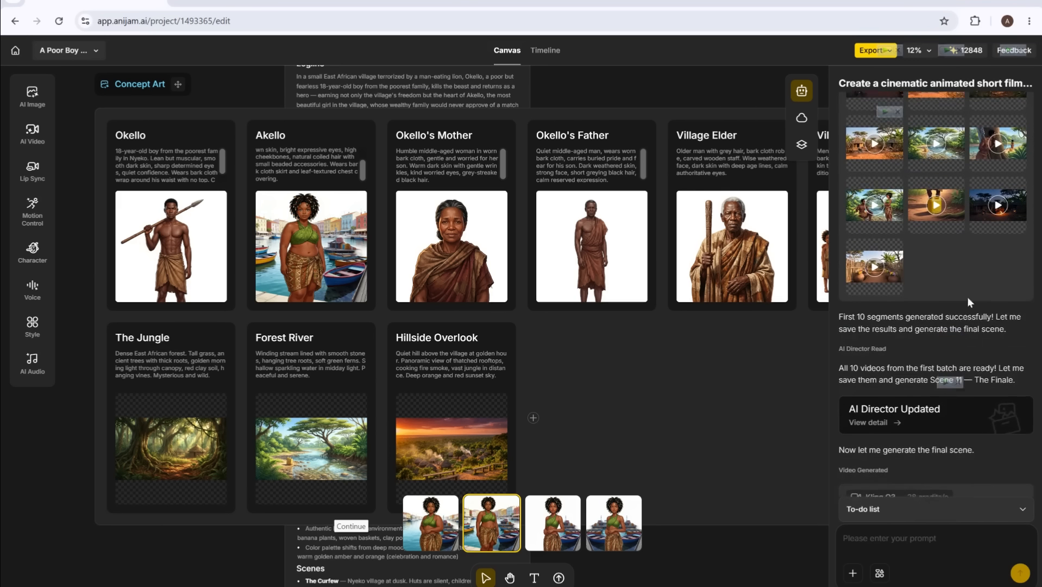
pyautogui.scroll(-5, 999, 266)
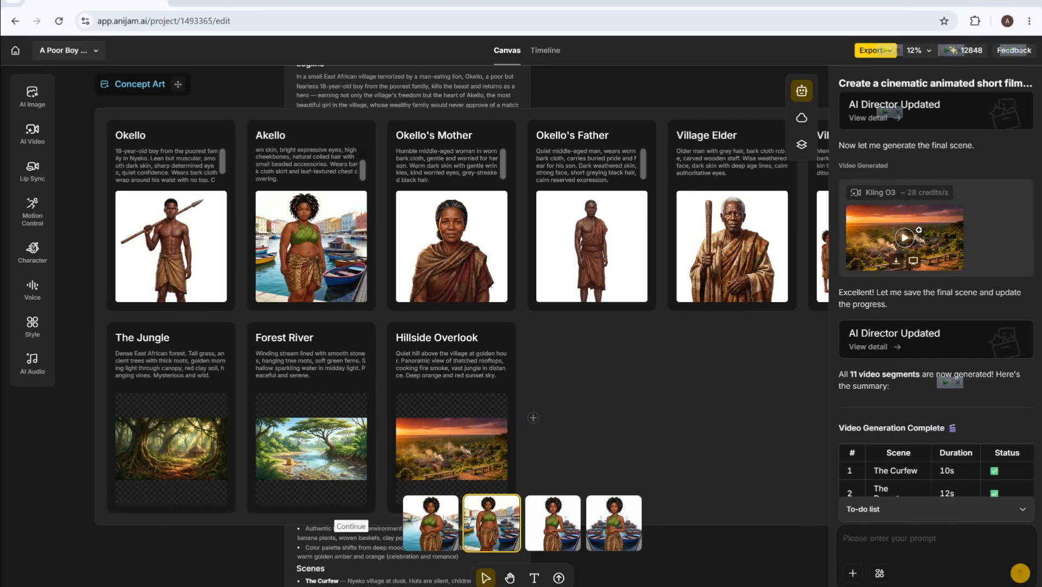
pyautogui.scroll(-8, 1017, 246)
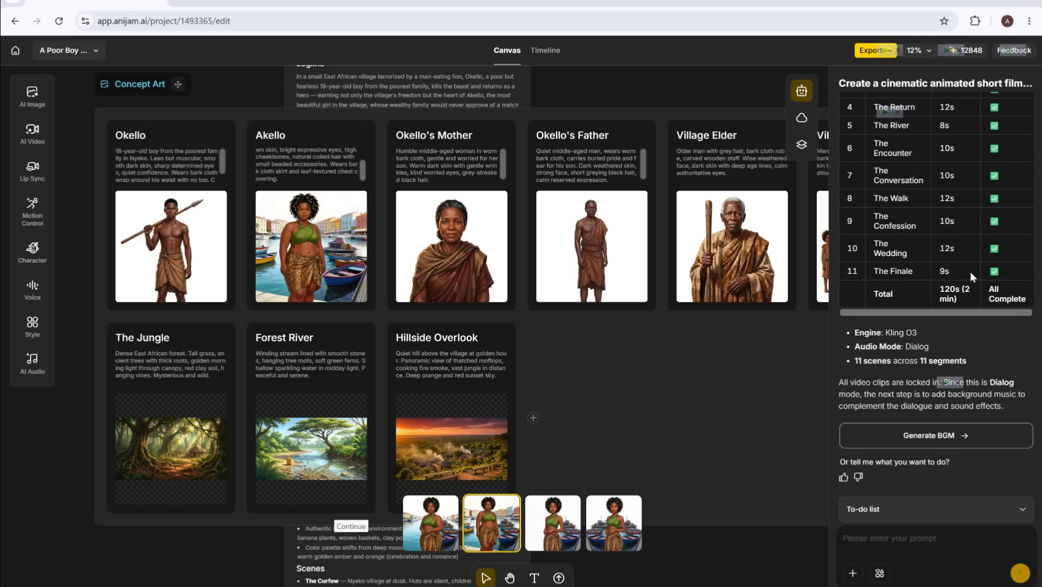
# Generate the background music and render the preview video onto a new timeline track
pyautogui.click(920, 437)
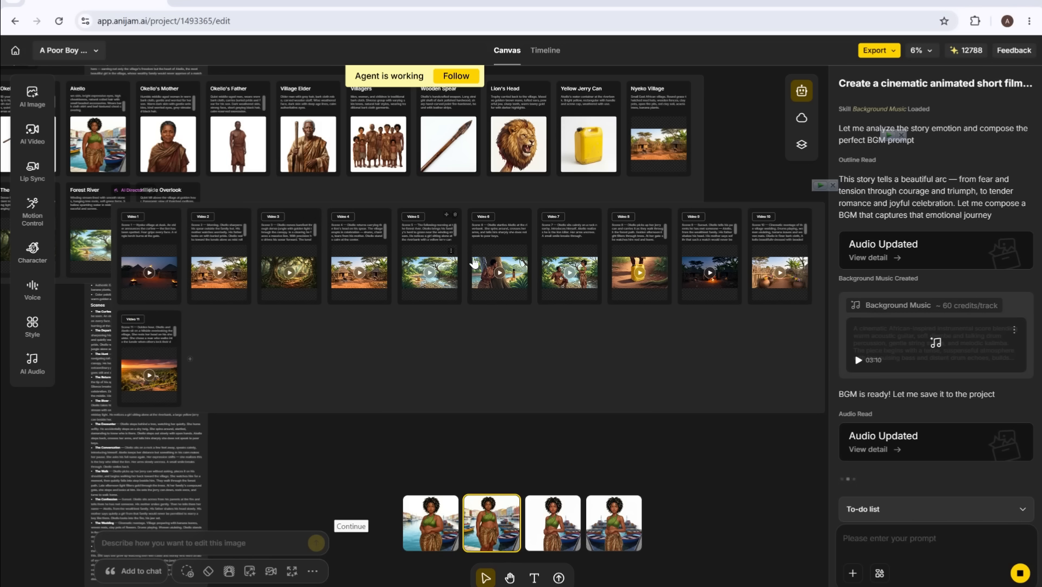
pyautogui.click(951, 441)
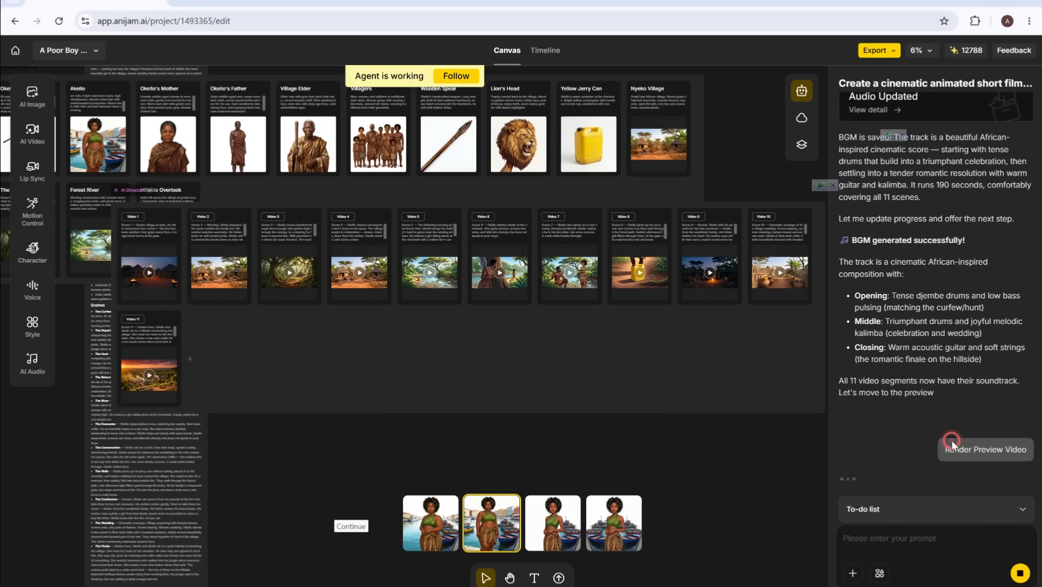
pyautogui.click(947, 441)
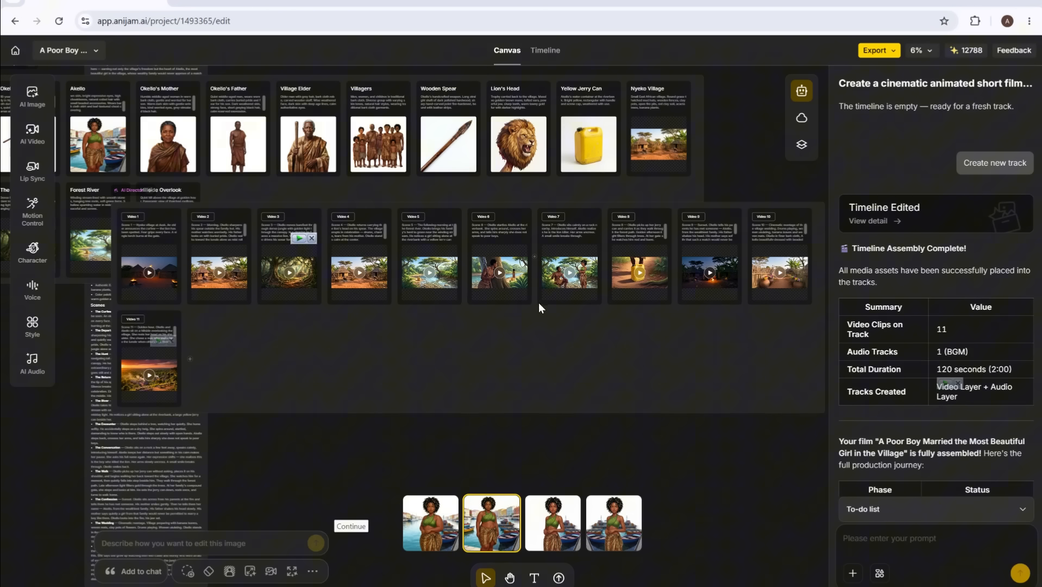
# Open the assembled film in the timeline and review its video clips and audio track through to the end
pyautogui.click(549, 52)
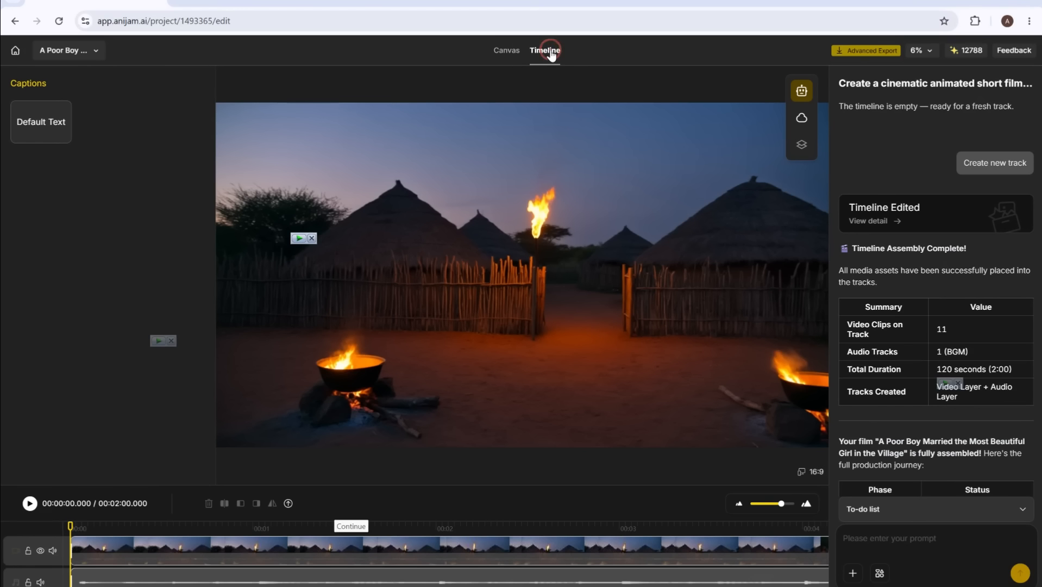
pyautogui.click(272, 503)
pyautogui.moveTo(91, 520); pyautogui.dragTo(223, 582)
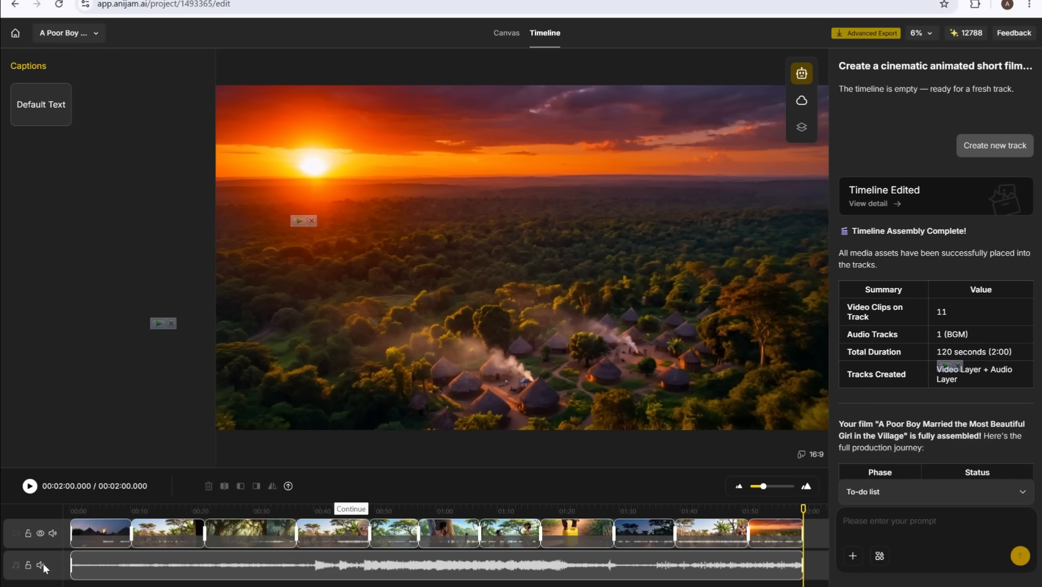
# Toggle the sound of the background music track and briefly play the film's opening from the start
pyautogui.click(42, 564)
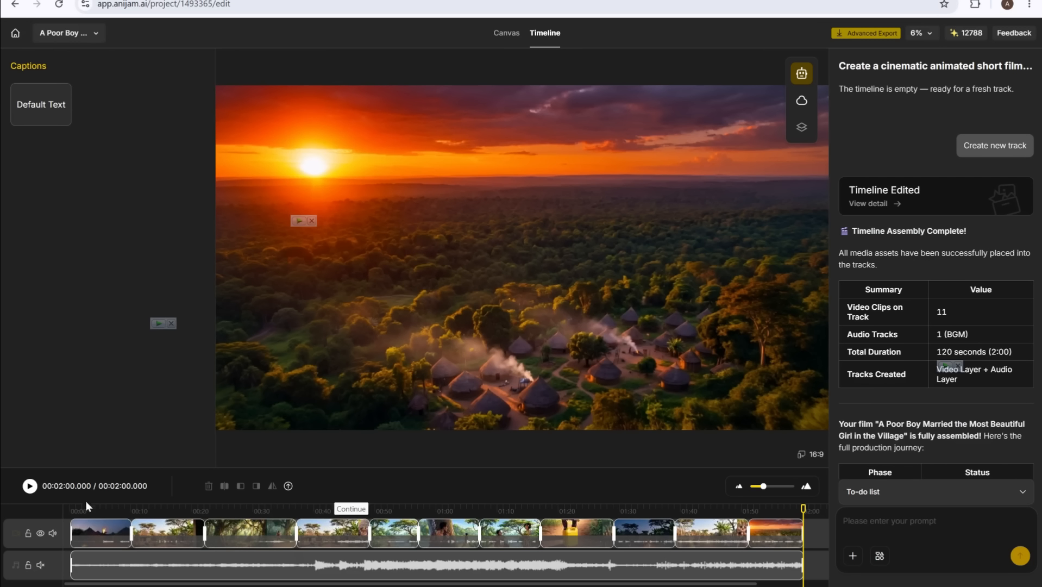
pyautogui.click(31, 488)
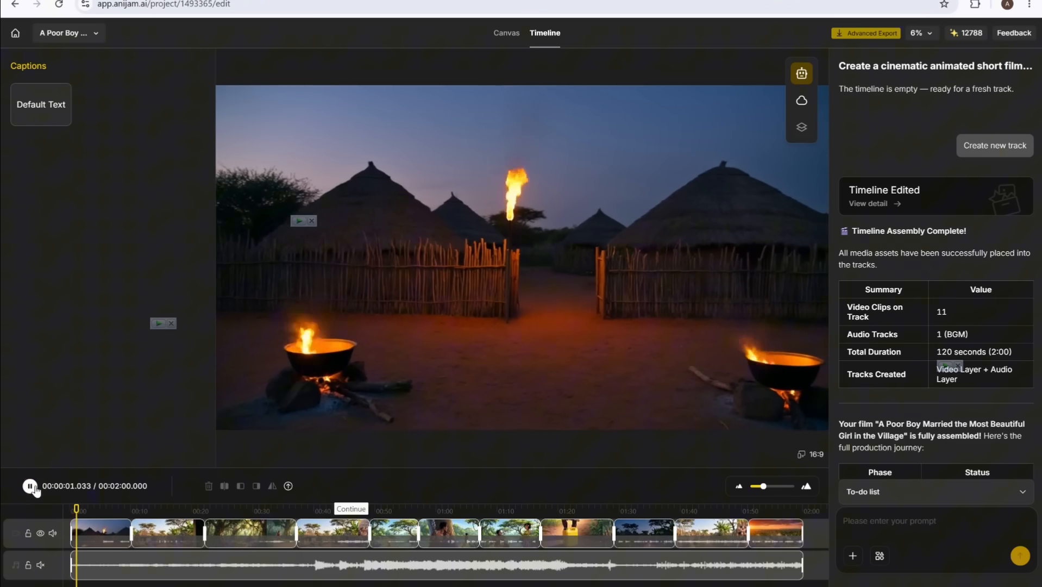
pyautogui.click(32, 487)
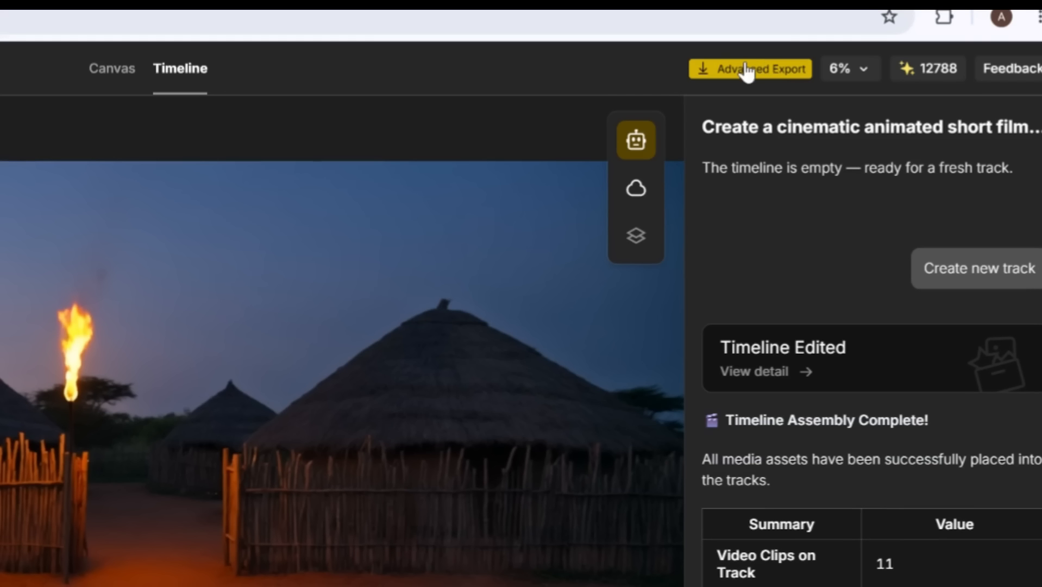
# Export the film as an MP4 video at 1080P, 30 fps and 5 Mbps, with audio included and no watermark
pyautogui.click(866, 33)
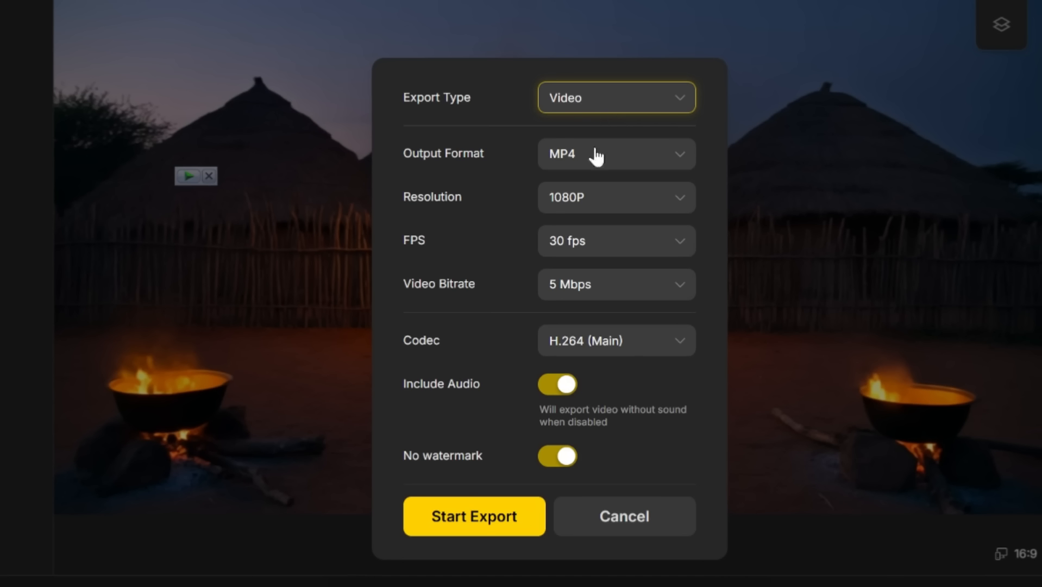
pyautogui.click(614, 204)
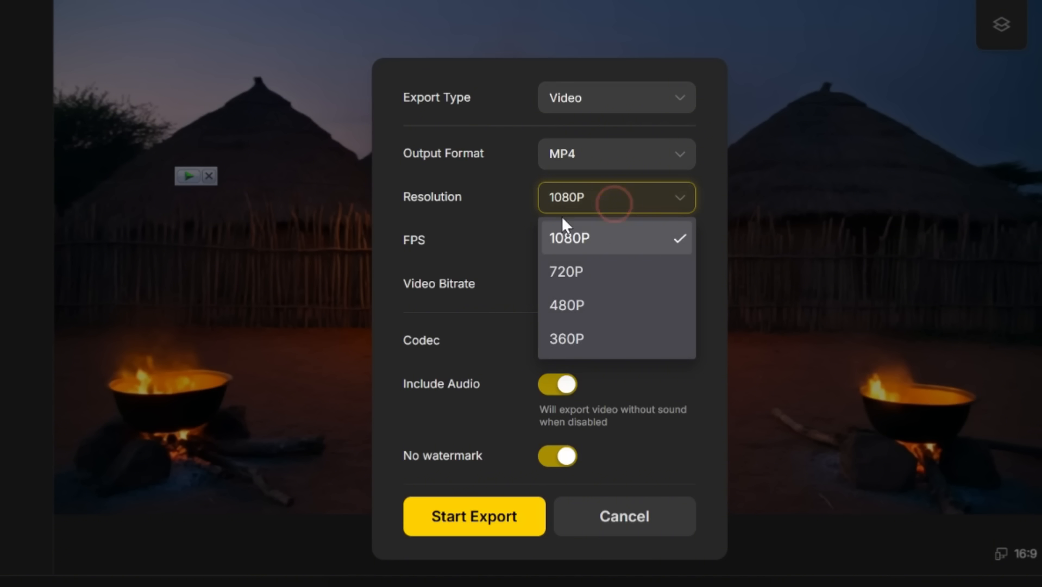
pyautogui.click(611, 243)
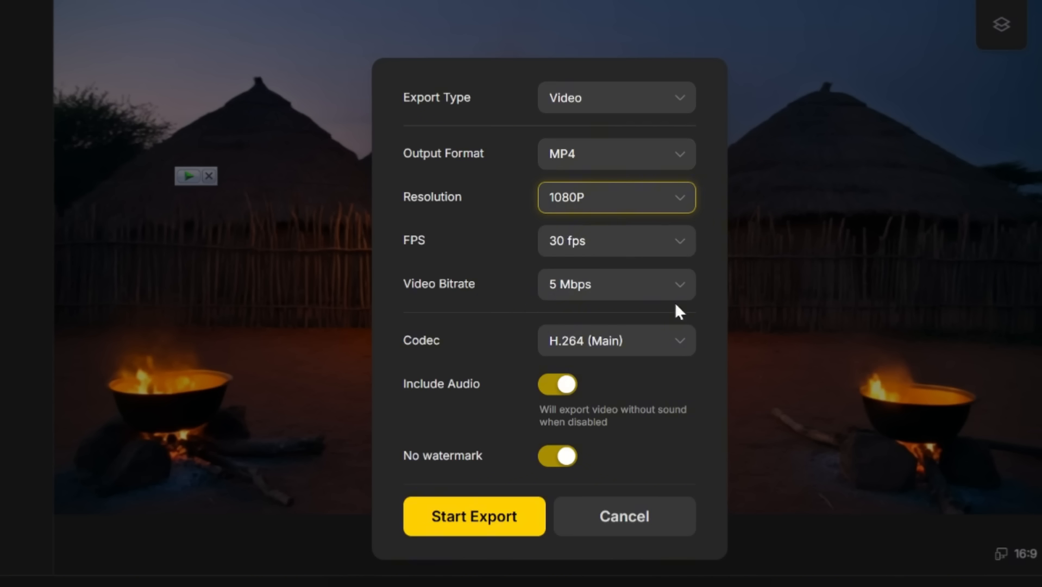
pyautogui.click(474, 518)
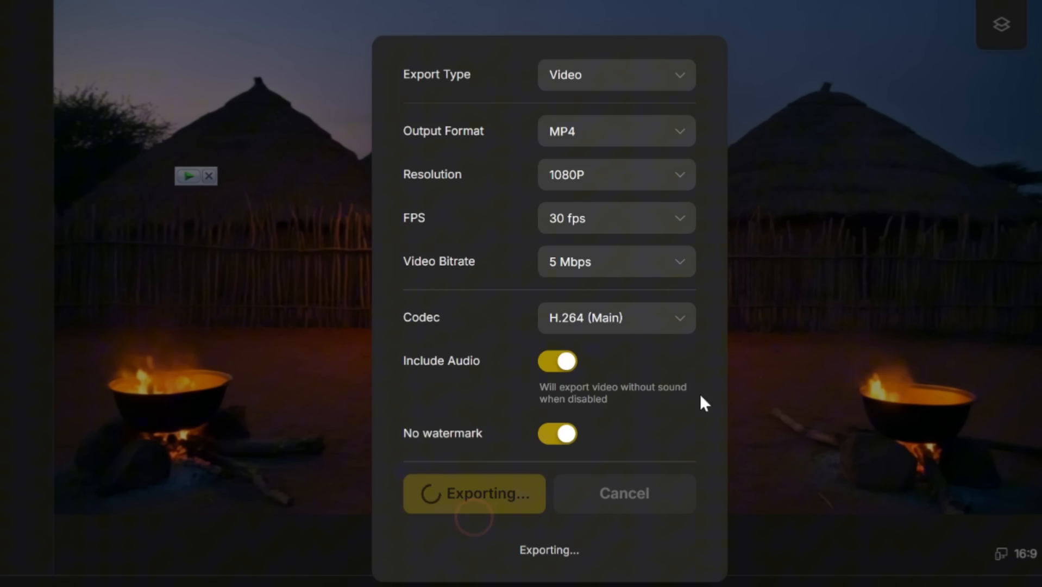